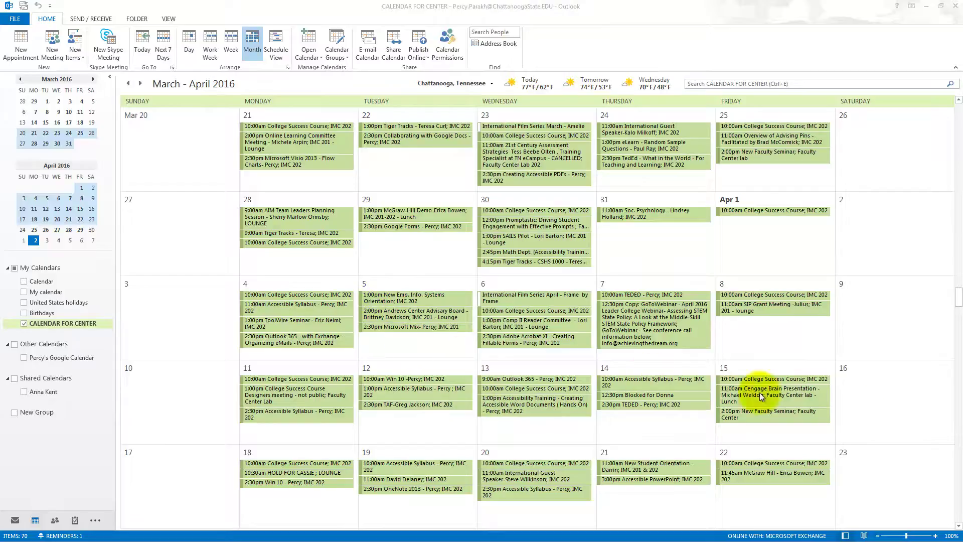
Browse the calendar forward through April into May, then return to the start of April
left_click(958, 527)
left_click(957, 526)
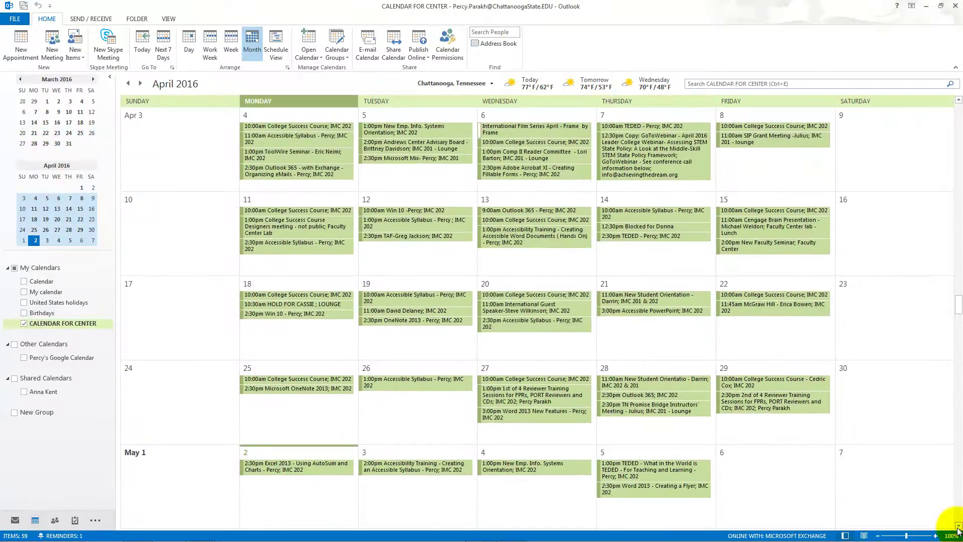
left_click(958, 527)
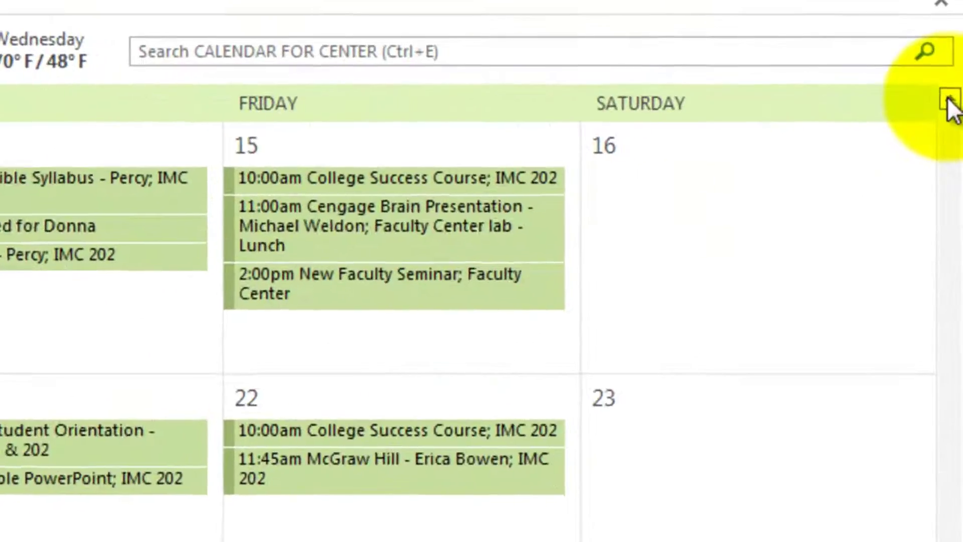
left_click(947, 98)
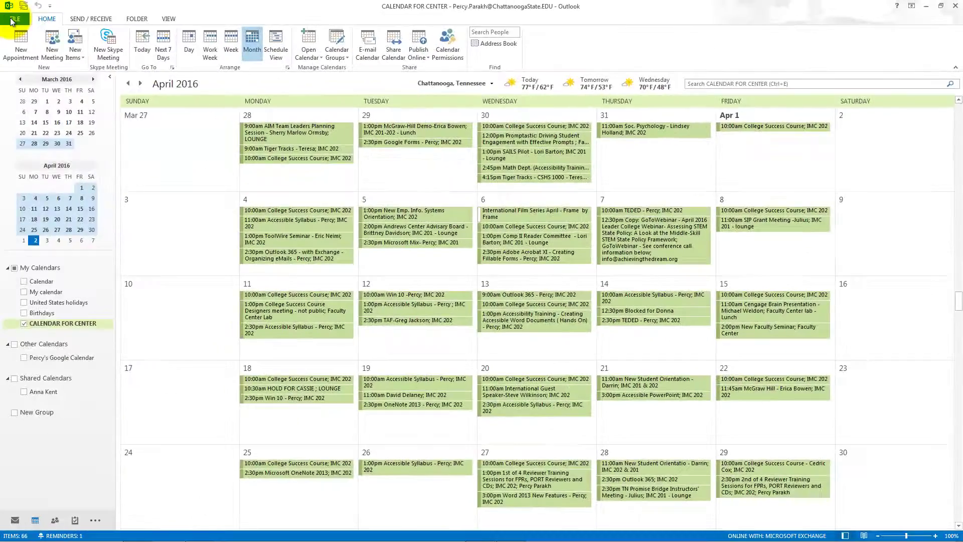
Launch the Import and Export Wizard from File > Open & Export
left_click(13, 20)
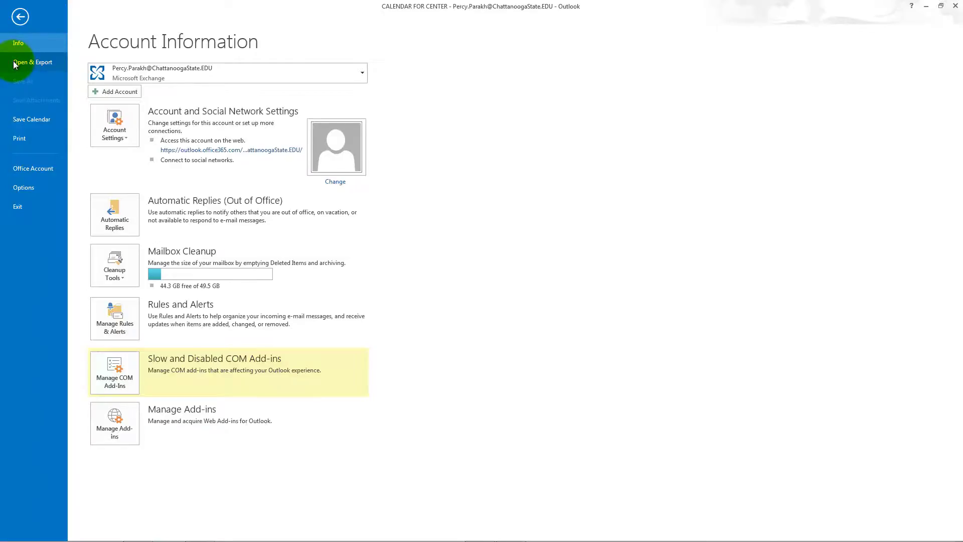
left_click(14, 65)
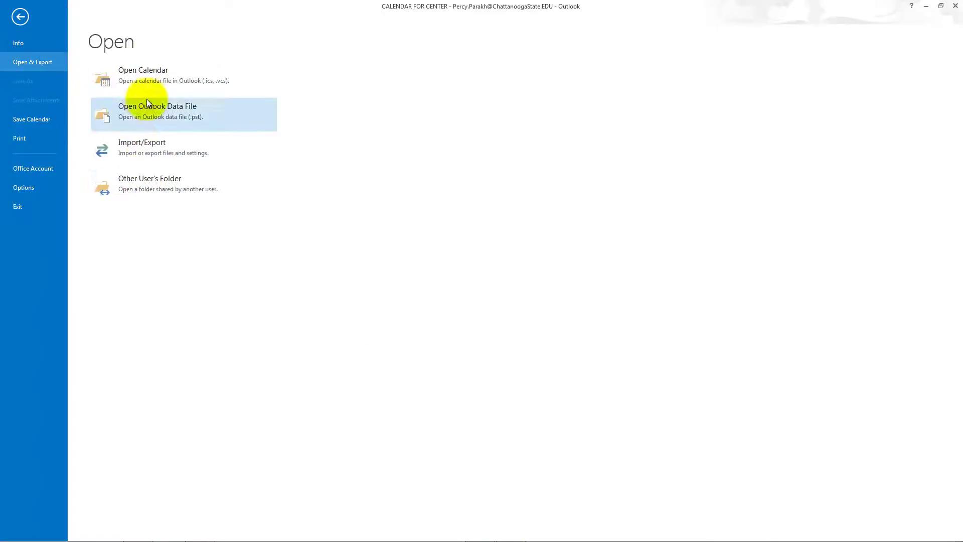
left_click(141, 146)
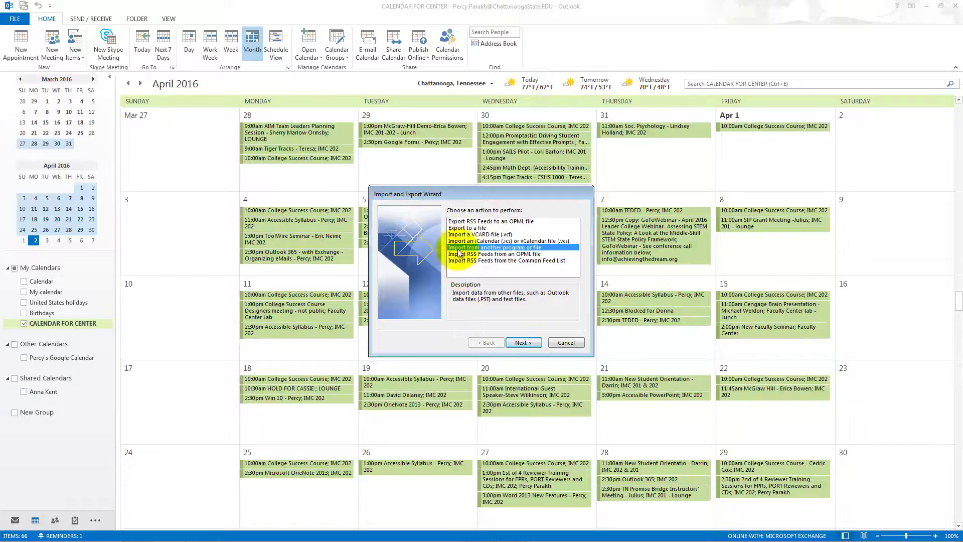
Choose Export to a file with Comma Separated Values as the format
left_click(465, 228)
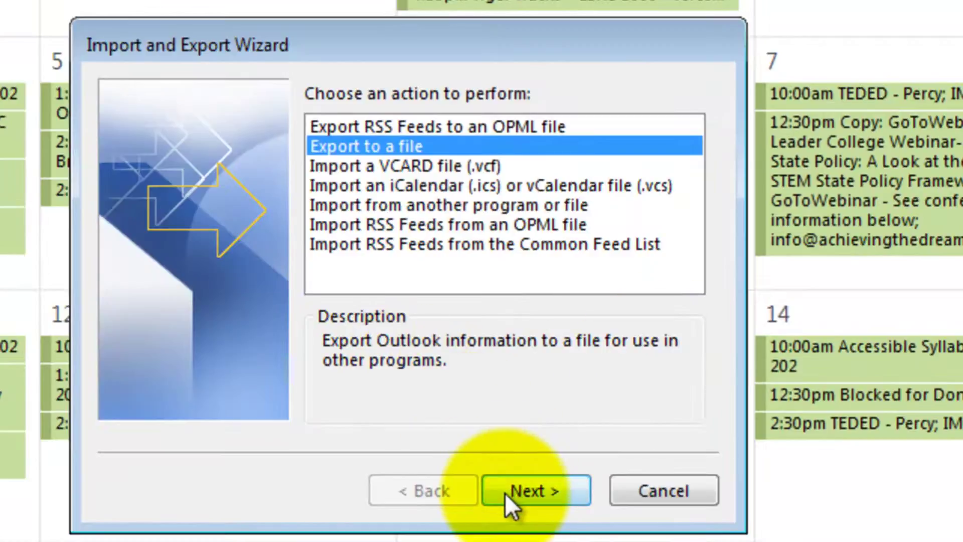
left_click(530, 490)
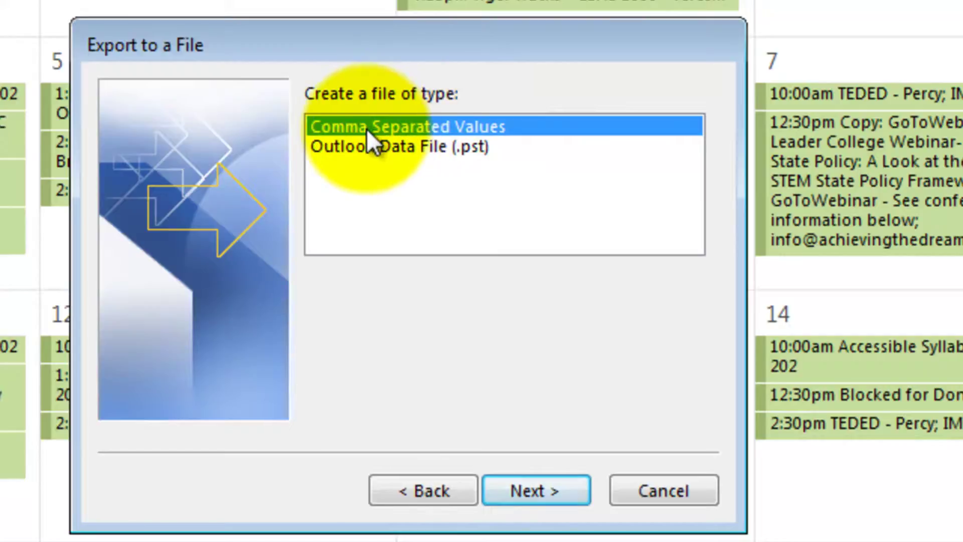
left_click(541, 493)
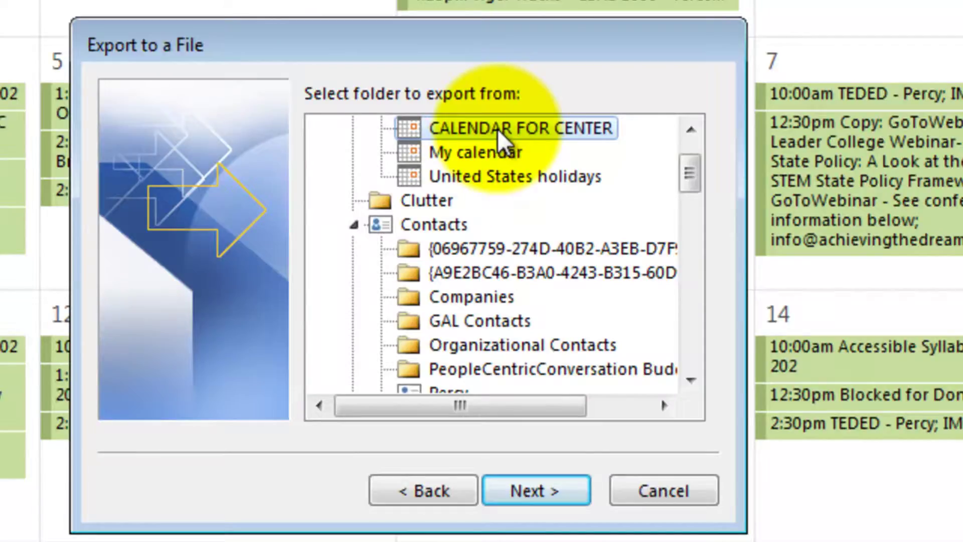
Name the export file Outlook6.CSV in the Outlook Exp folder and reach the summary
left_click(536, 497)
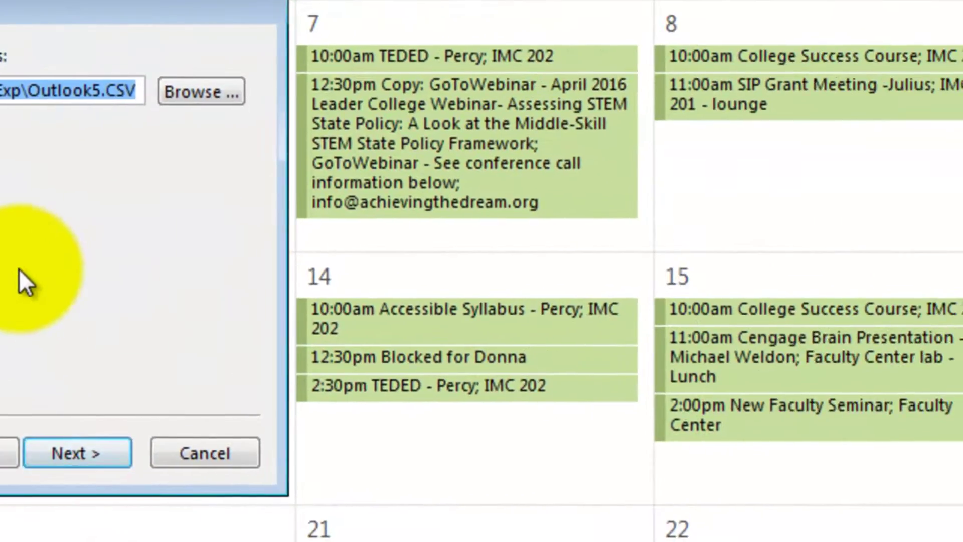
left_click(97, 97)
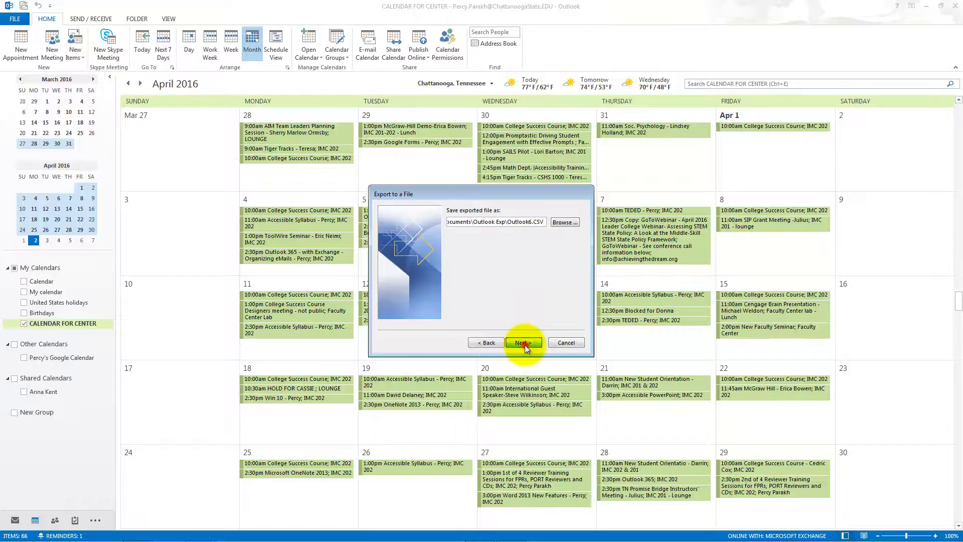
left_click(525, 345)
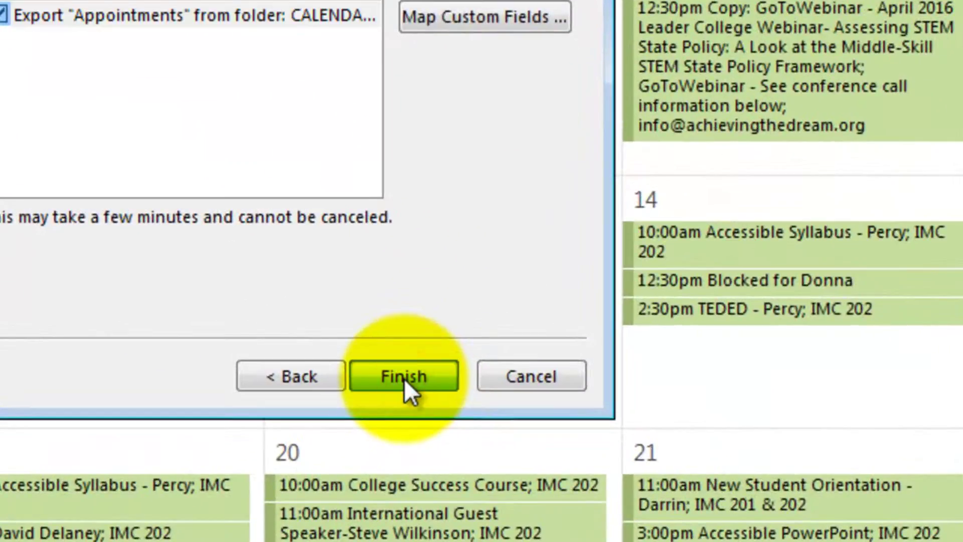
Finish the wizard and edit the date range toward 4/25/2016 to 4/29/2016
left_click(405, 379)
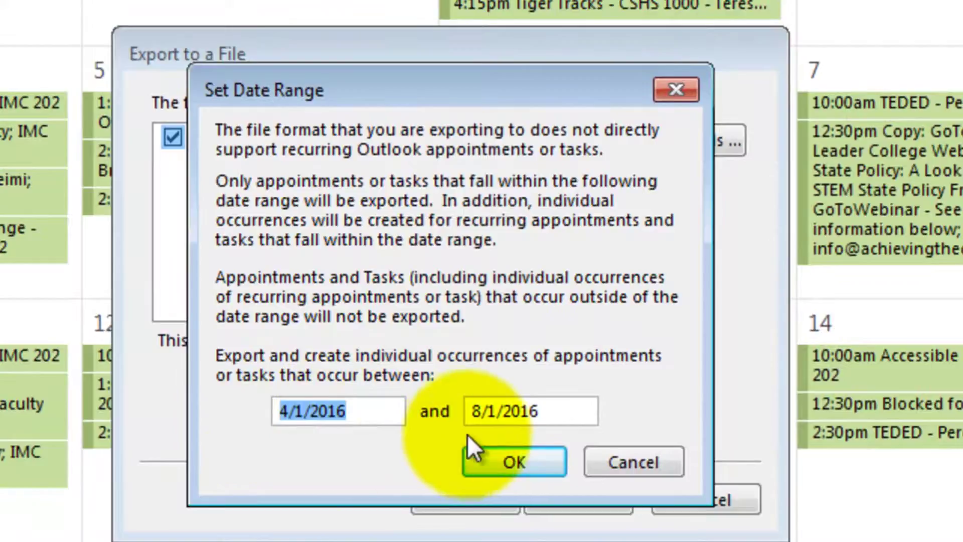
left_click(468, 410)
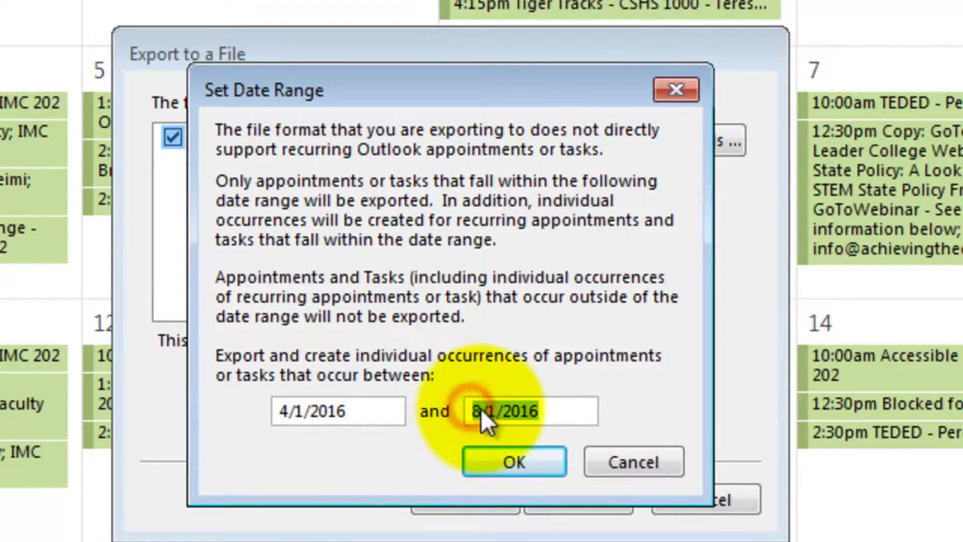
left_click(482, 414)
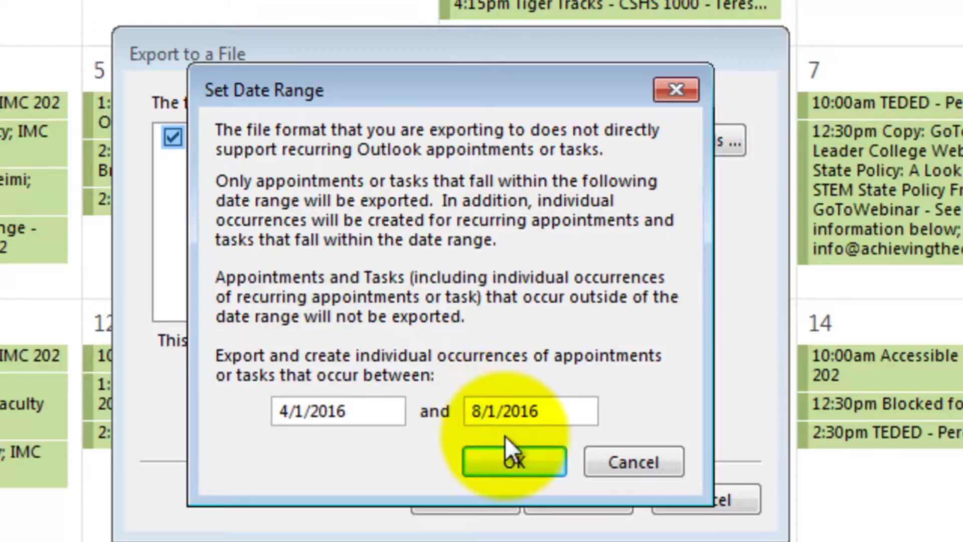
key("BackSpace")
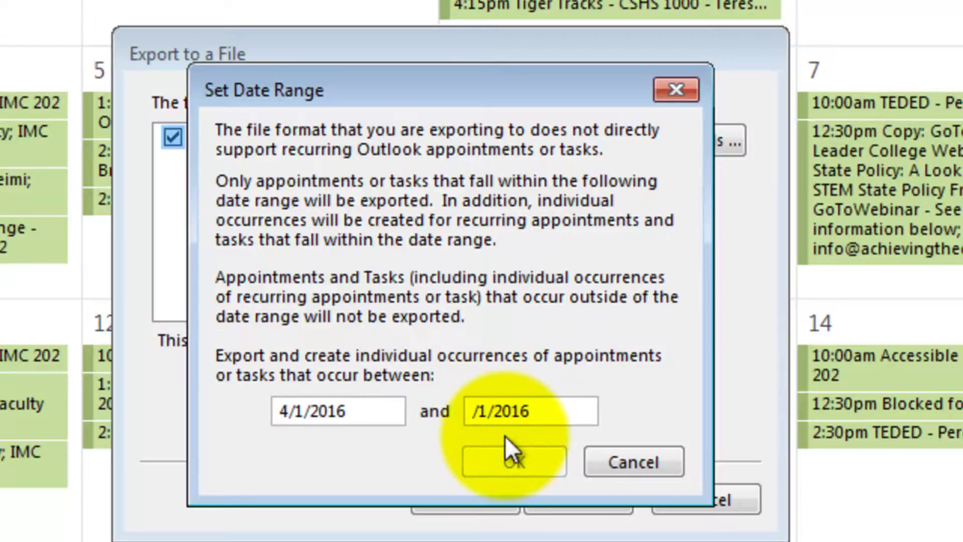
type("4")
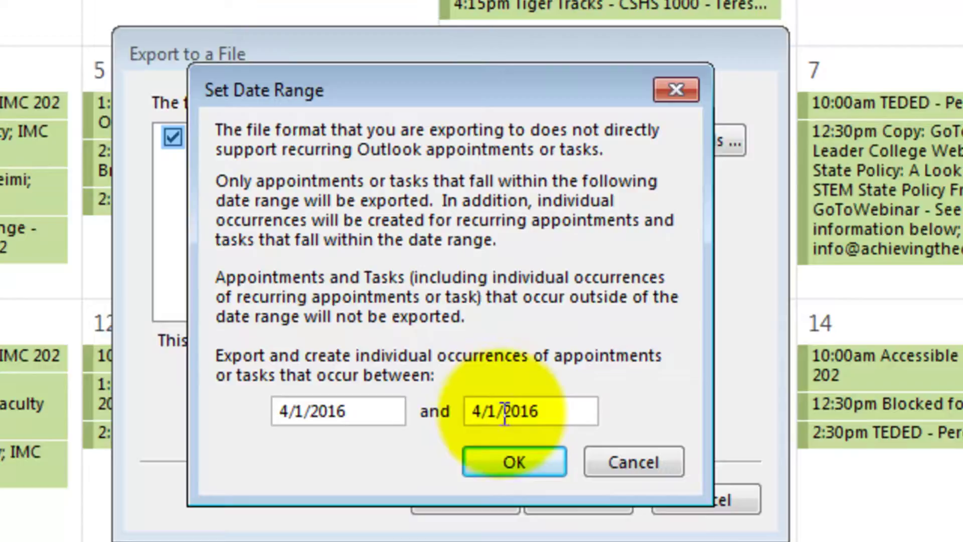
left_click(499, 414)
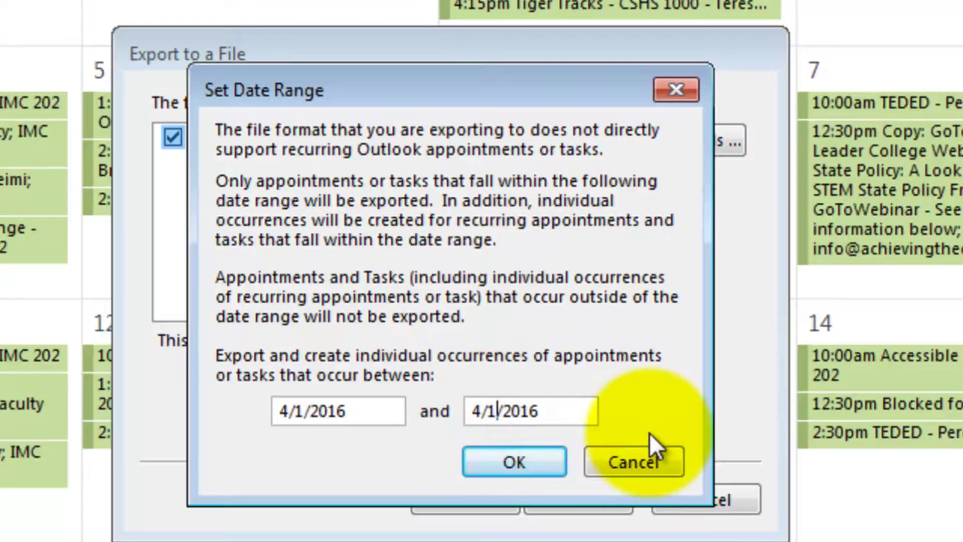
key("BackSpace")
type("2")
type("9")
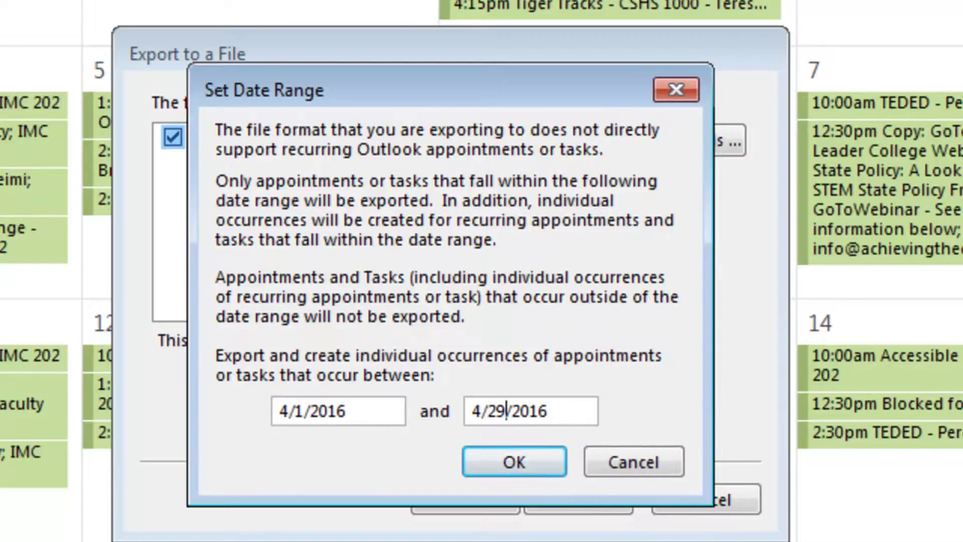
left_click(299, 412)
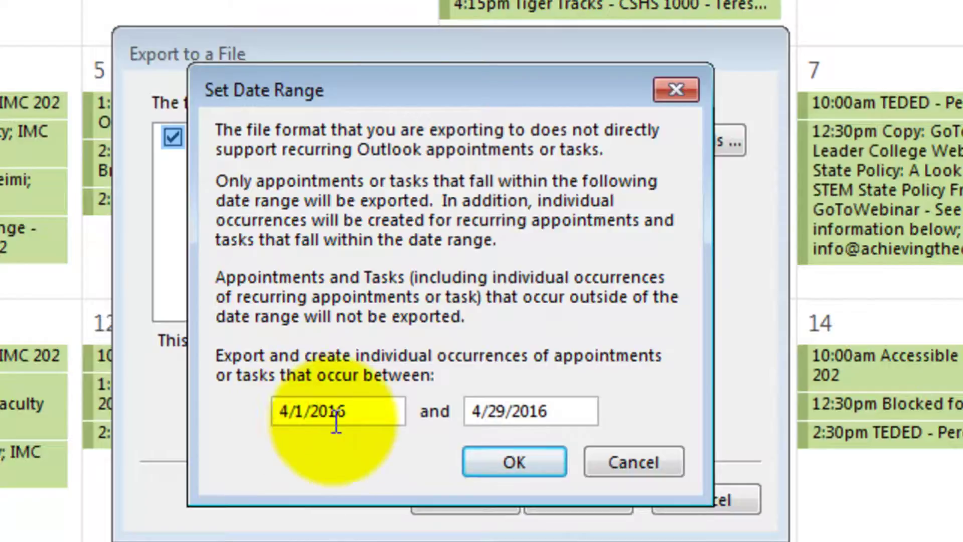
key("Delete")
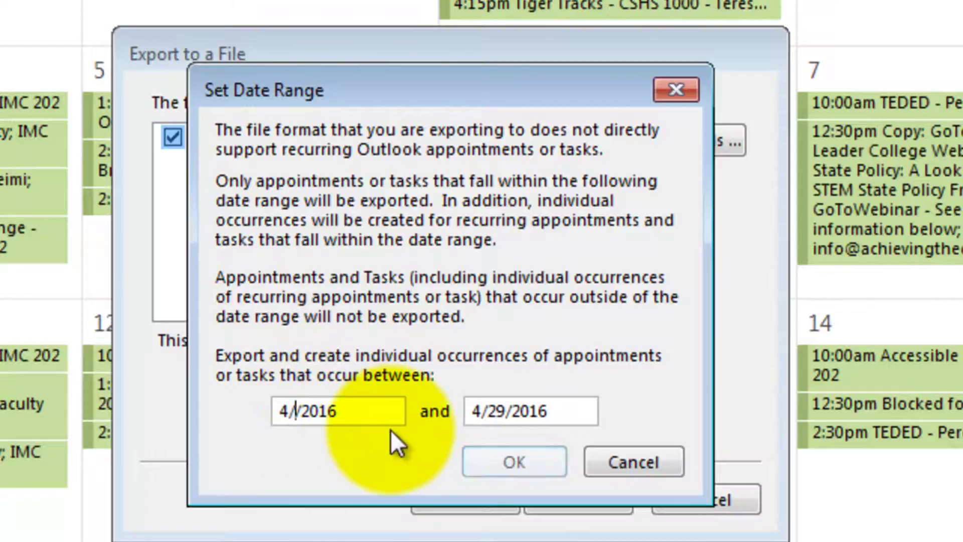
type("25")
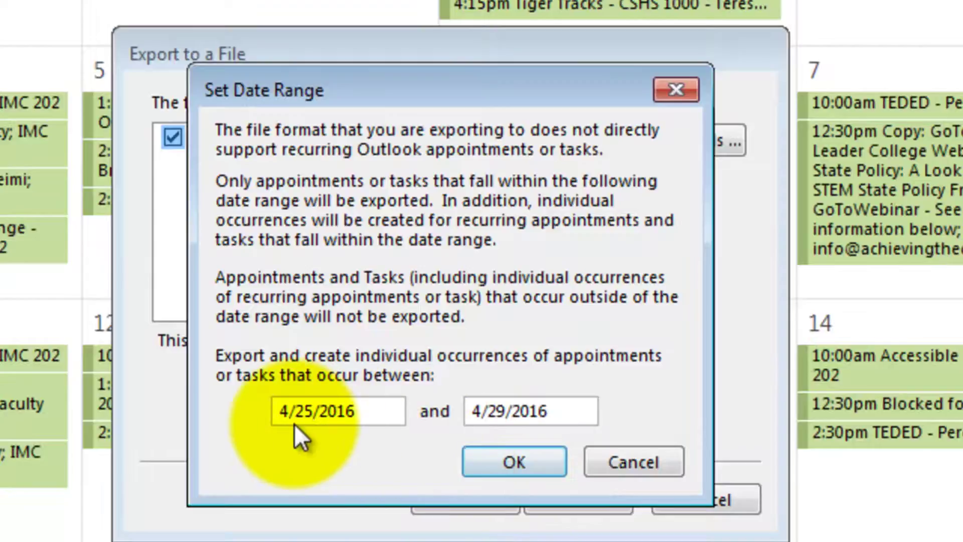
Confirm the 4/25/2016–4/29/2016 date range to run the export
left_click(515, 471)
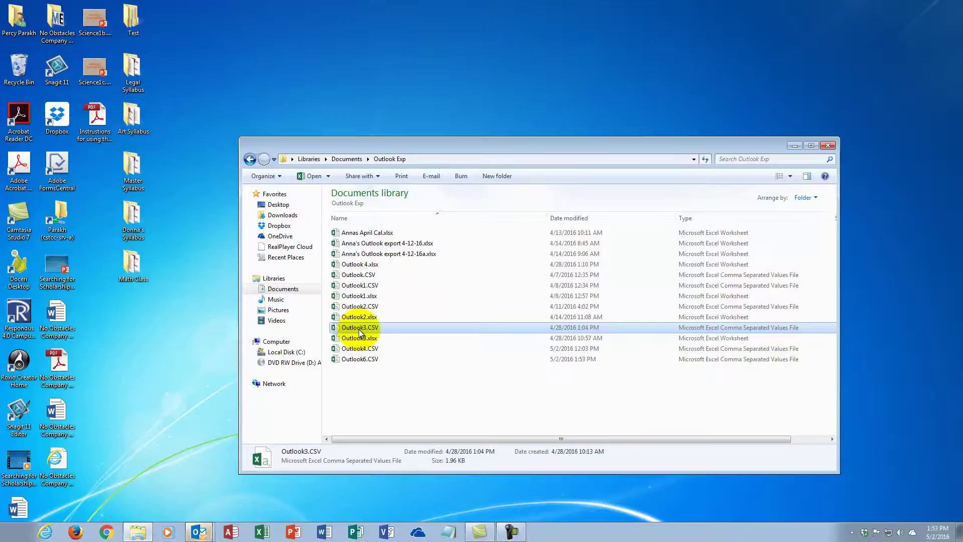
Open Outlook3.CSV in Excel and maximize the window
double_click(359, 329)
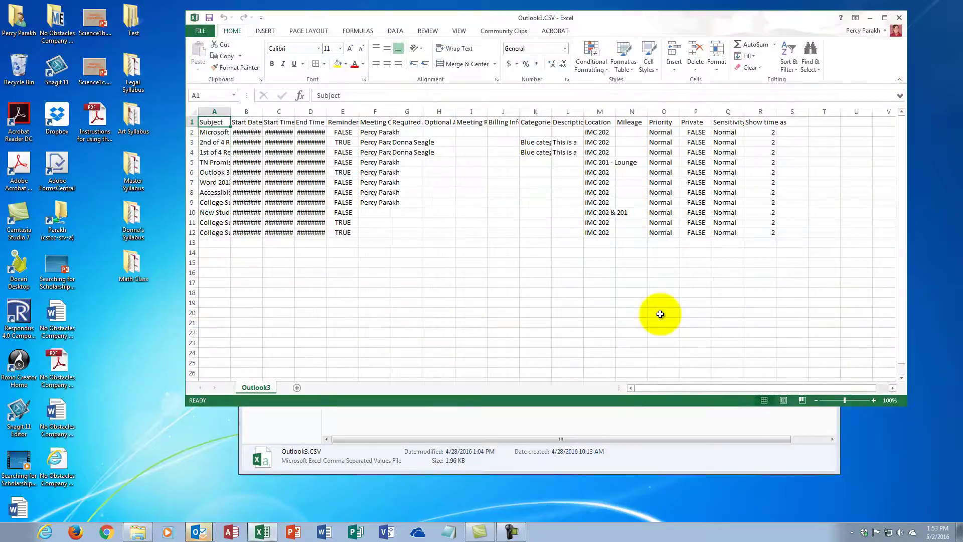
left_click(886, 18)
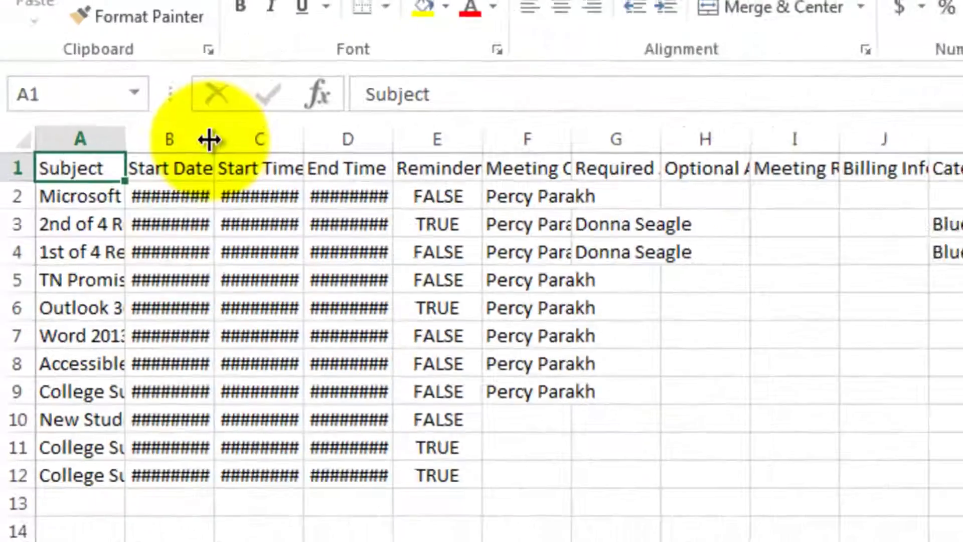
AutoFit the Start Date, Start Time and End Time columns to show their values
double_click(76, 100)
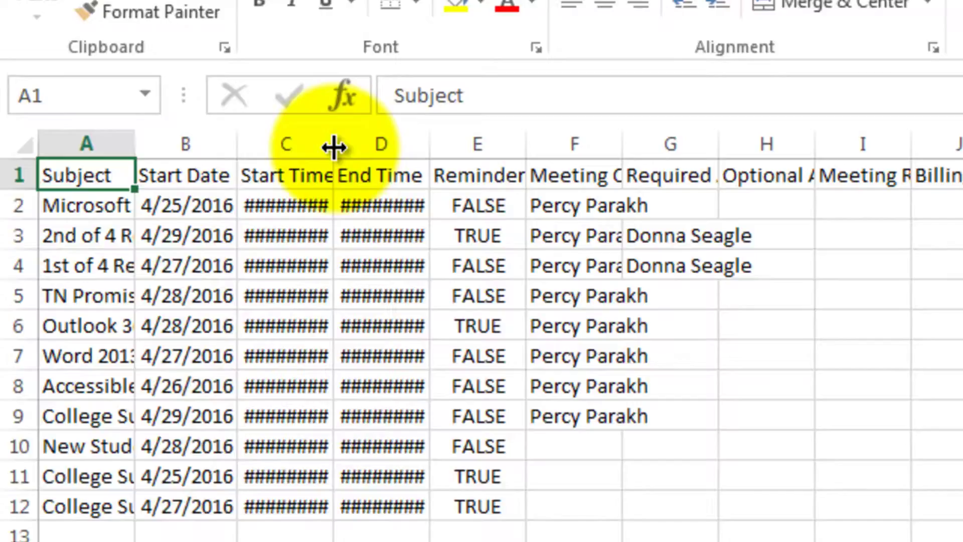
double_click(334, 147)
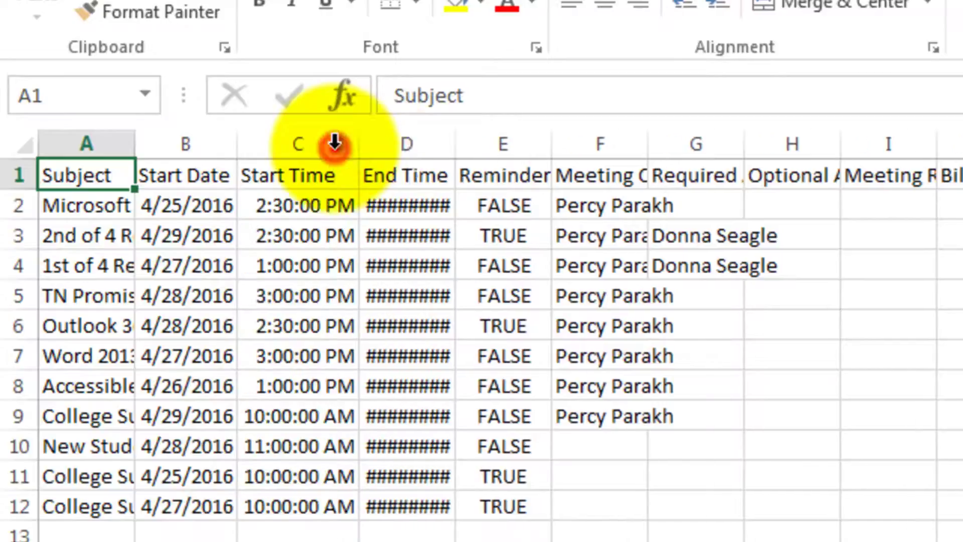
double_click(457, 147)
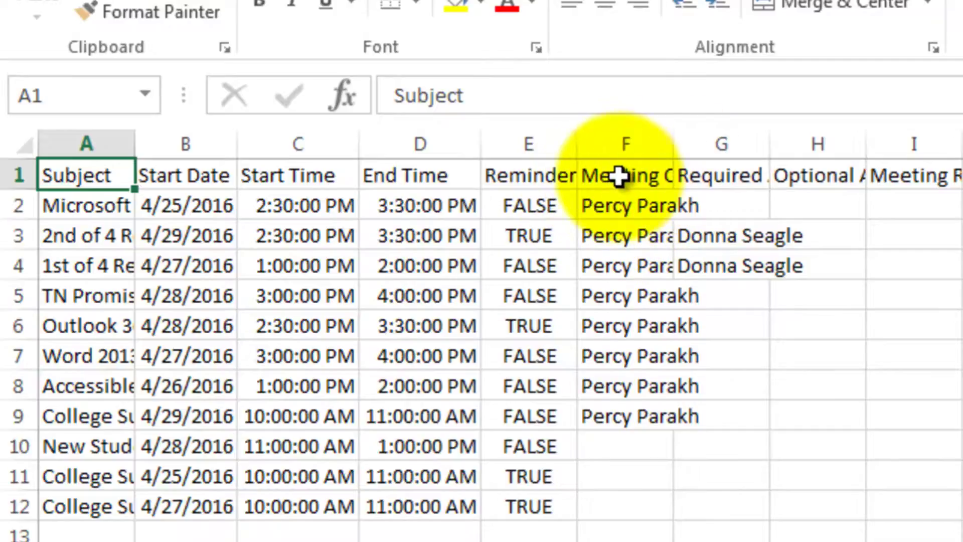
Review the column headings across the sheet and make the header row taller
left_click(619, 176)
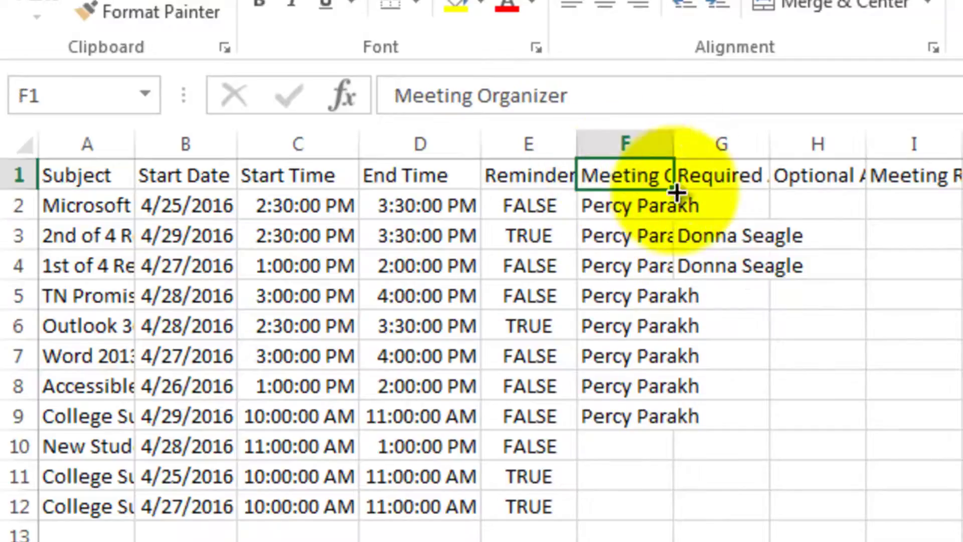
left_click(731, 174)
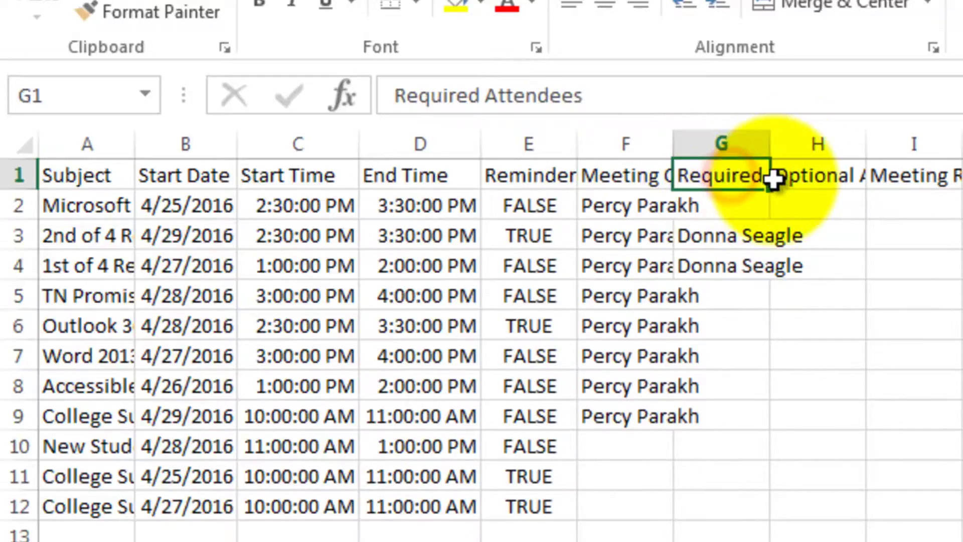
left_click(801, 181)
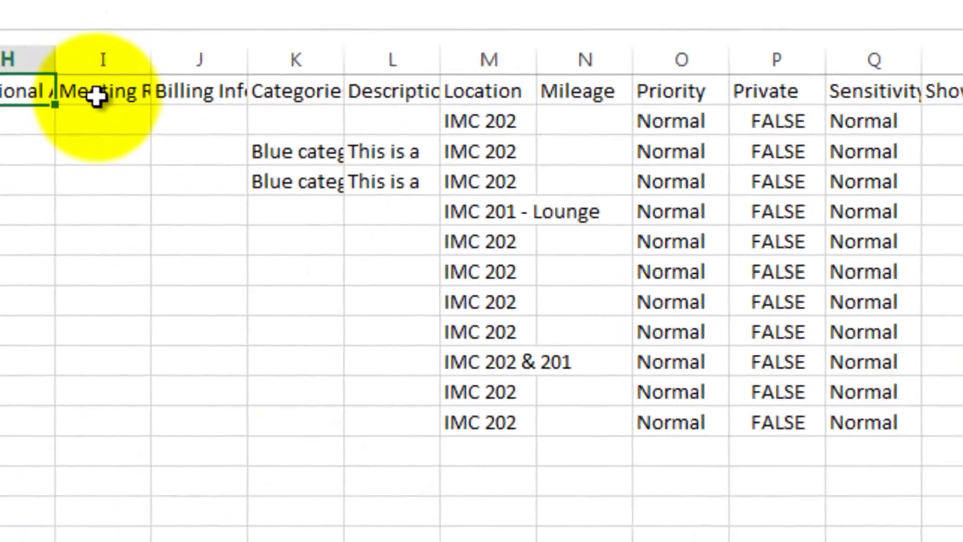
left_click(96, 93)
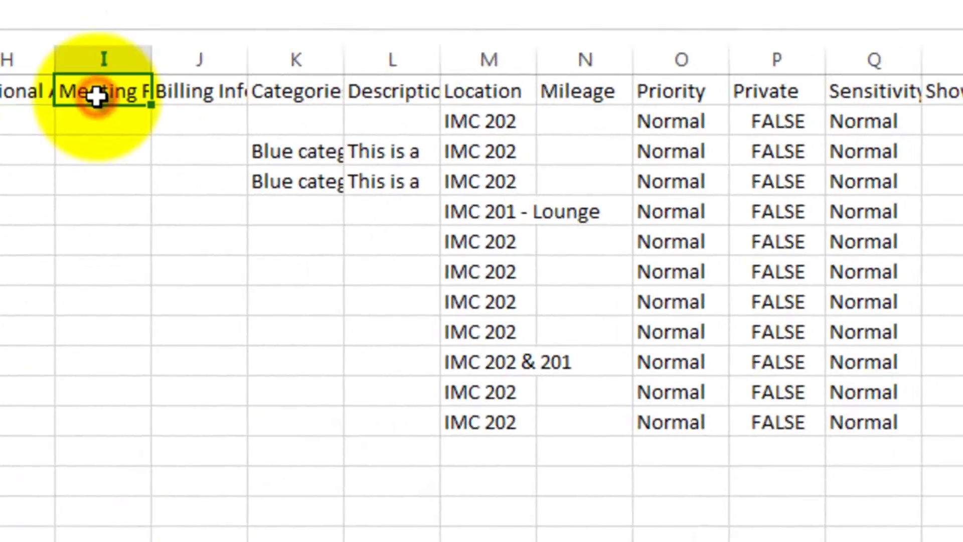
left_click(213, 95)
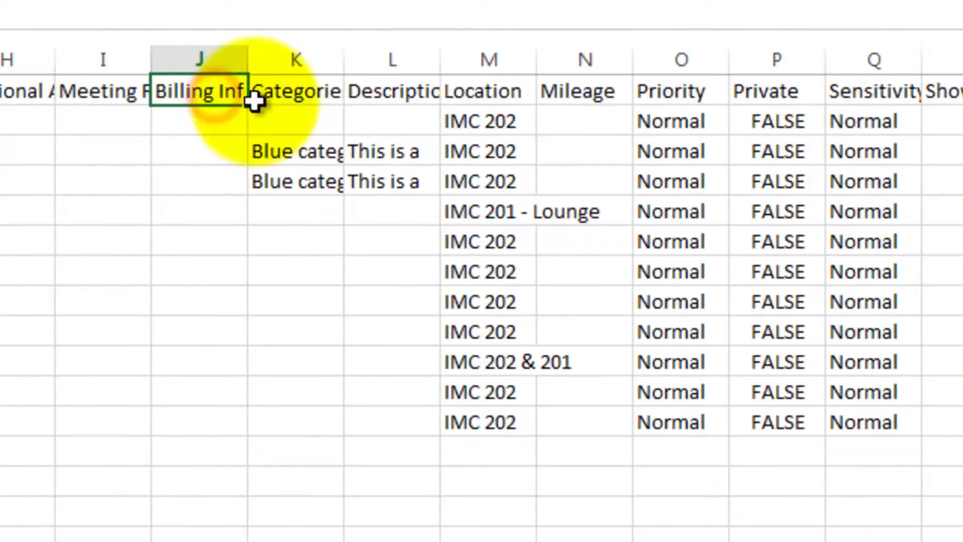
left_click(307, 98)
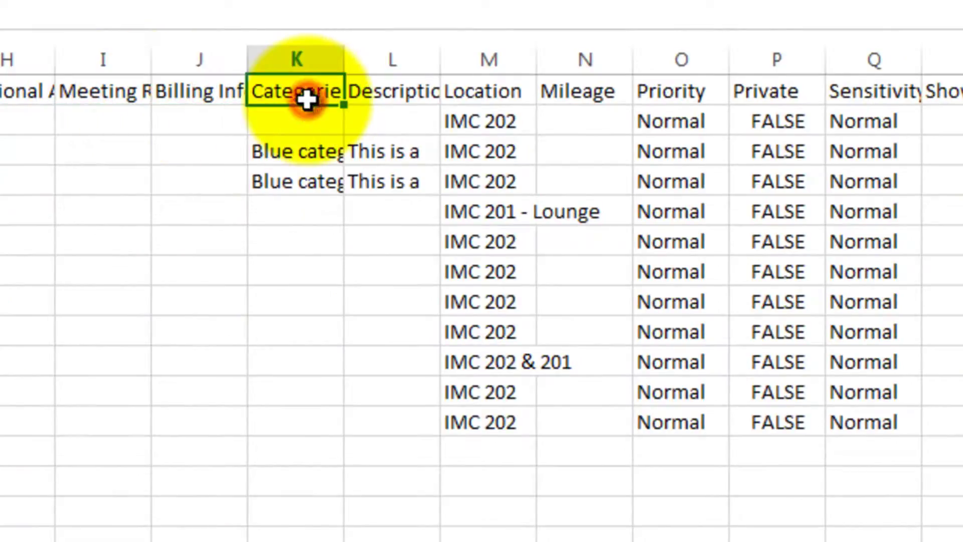
left_click(394, 98)
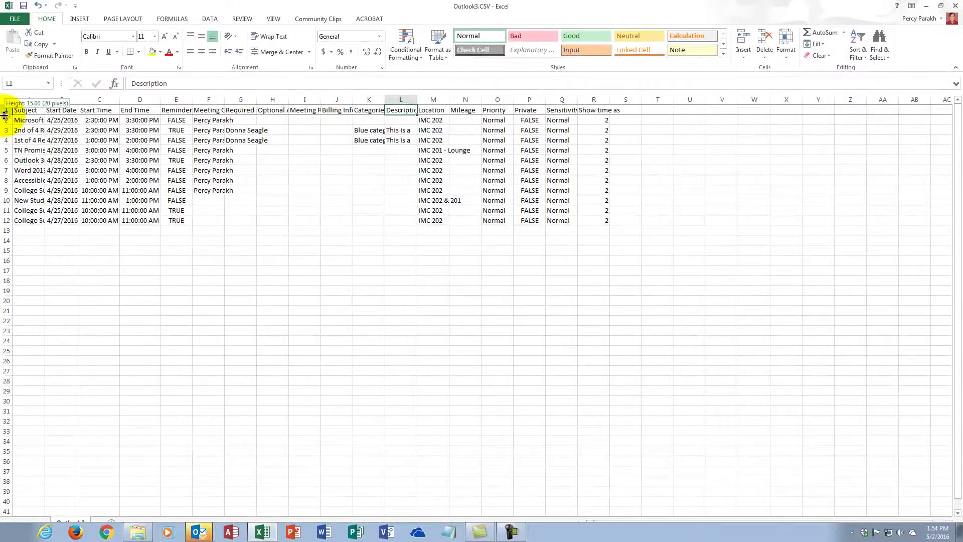
left_click_drag(5, 121, 5, 122)
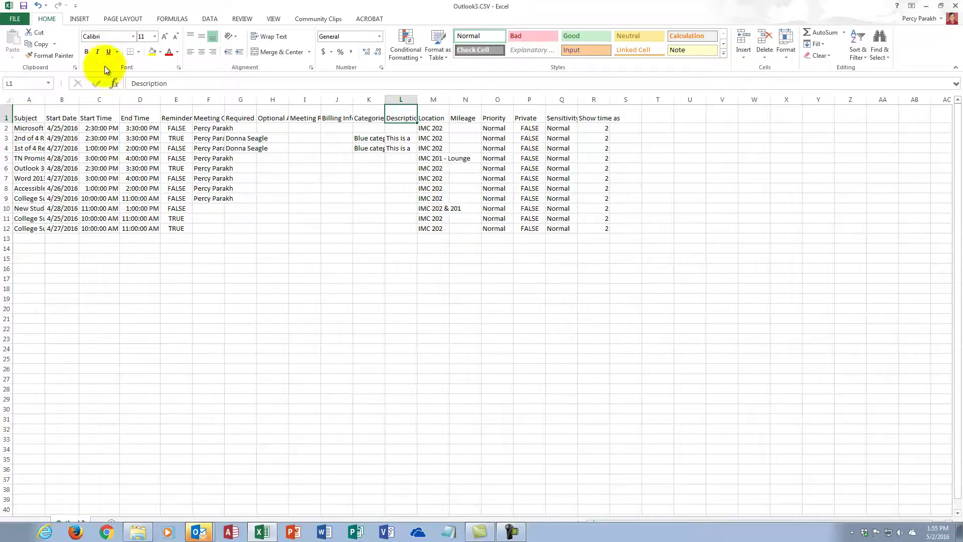
Make the header row bold and enlarge its text to 14 point
left_click(5, 117)
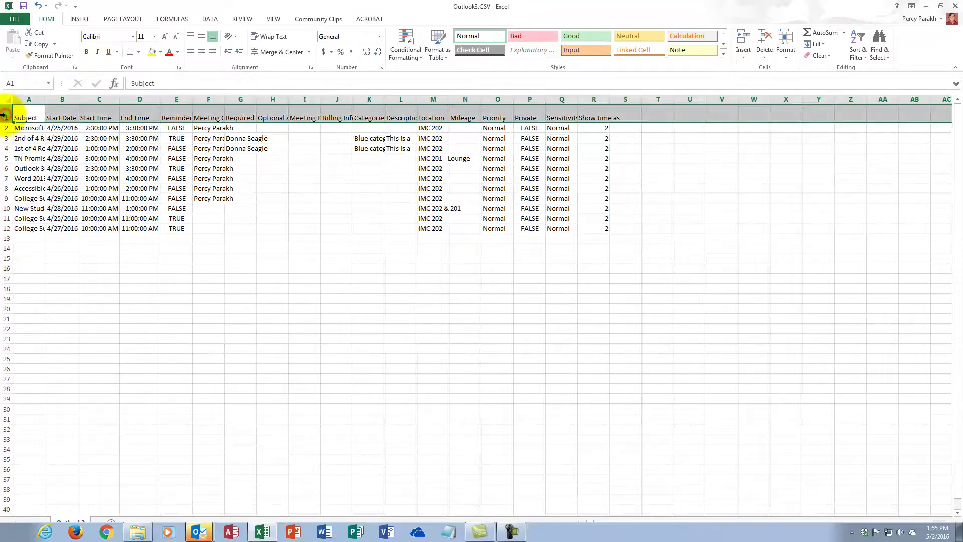
left_click(87, 53)
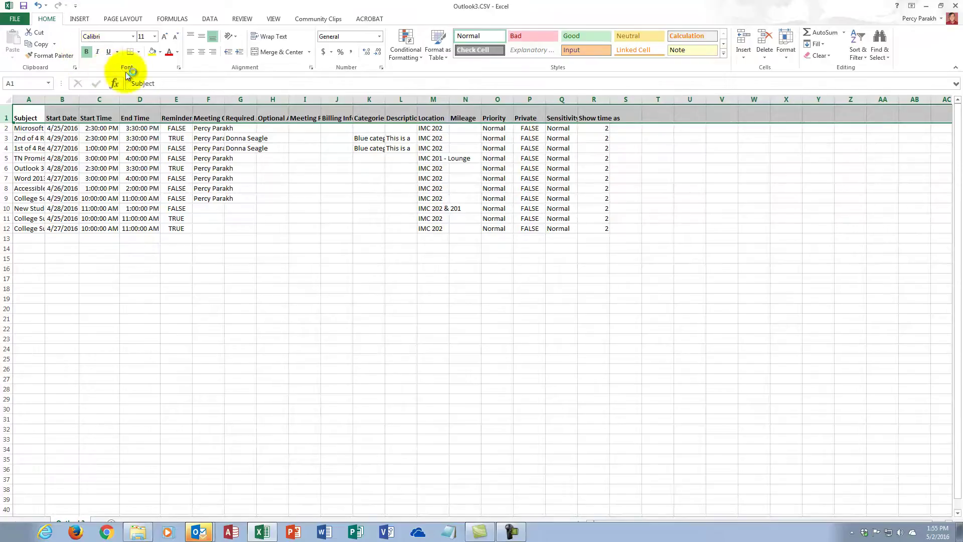
left_click(167, 39)
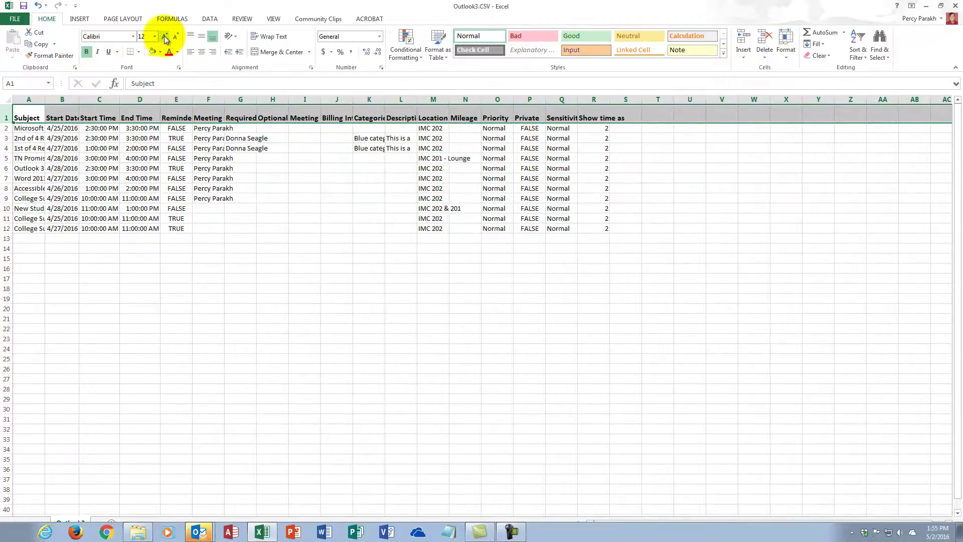
left_click(166, 39)
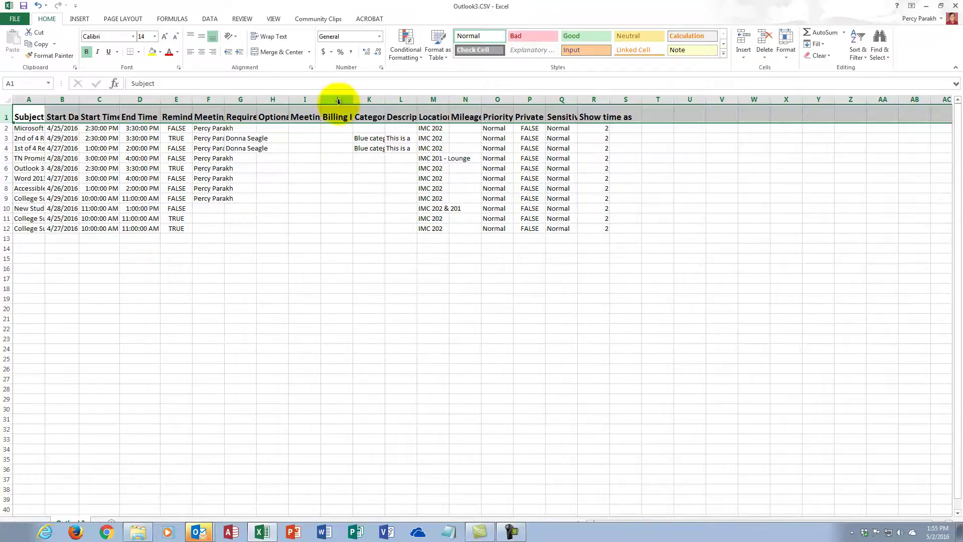
Delete the Billing Information column so Categories moves into column J
left_click(328, 205)
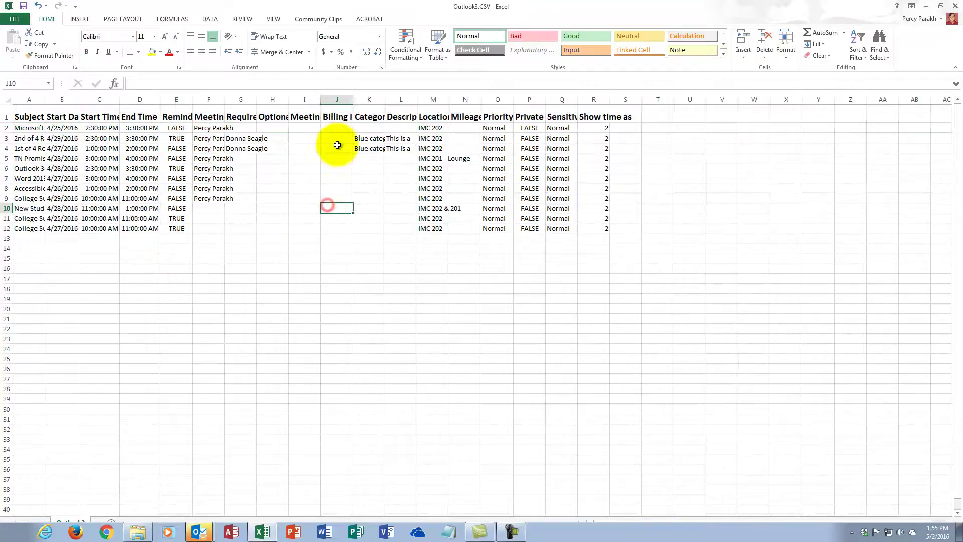
left_click(335, 99)
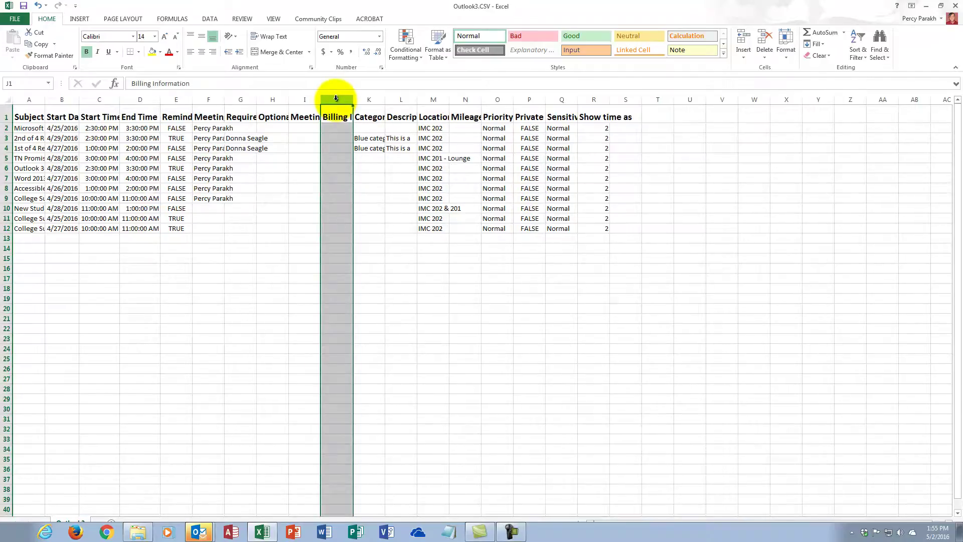
right_click(336, 99)
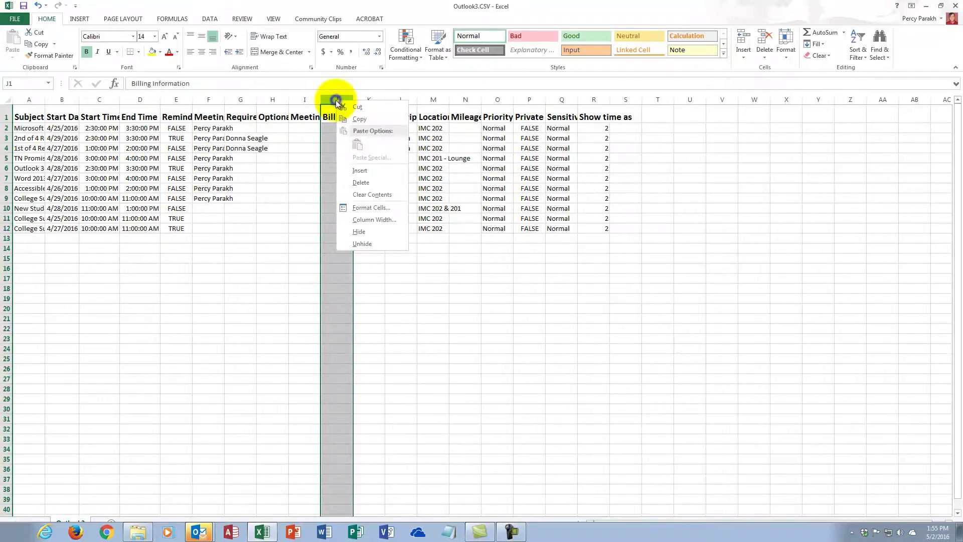
left_click(358, 182)
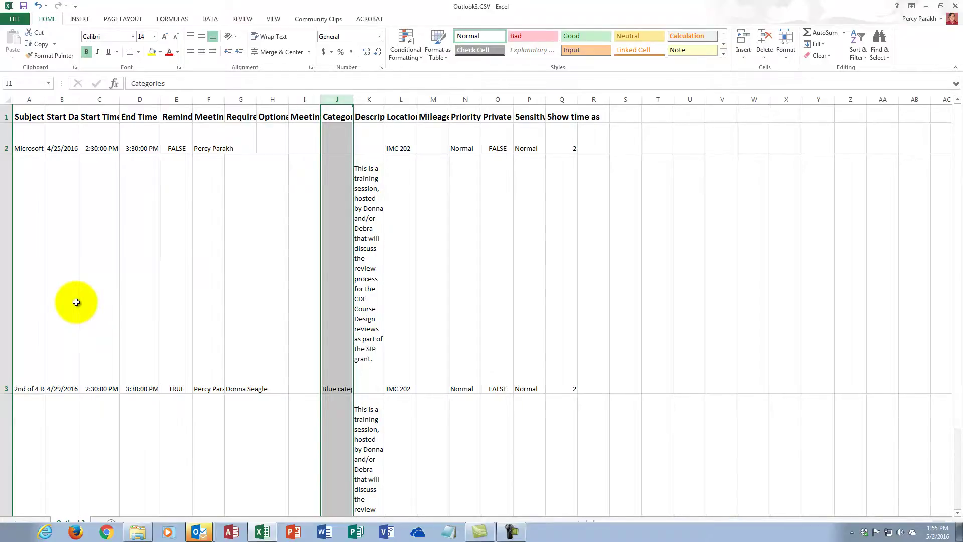
scroll(77, 301, "down", 3)
scroll(75, 302, "down", 5)
scroll(77, 302, "up", 8)
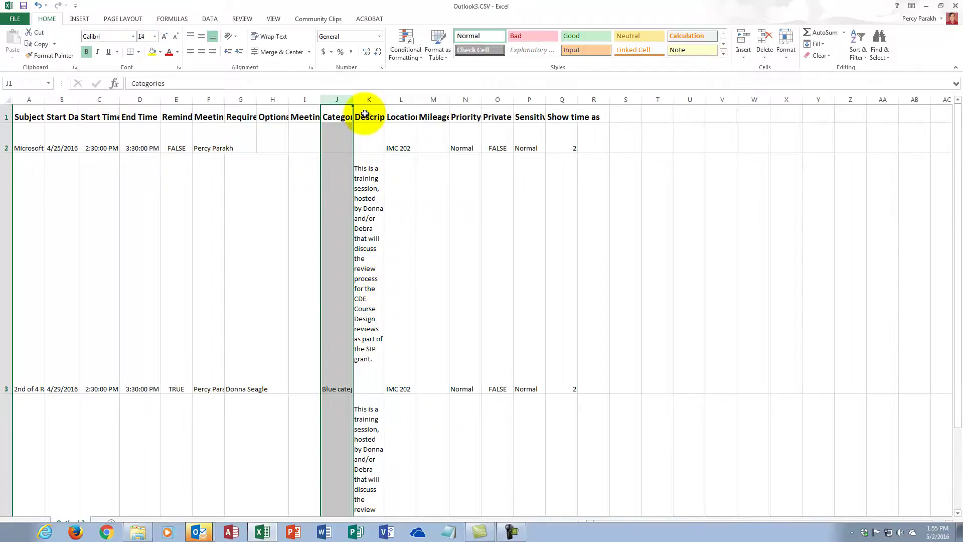
Cut the Description column and paste it at S1, moving it to the end of the table
left_click(367, 98)
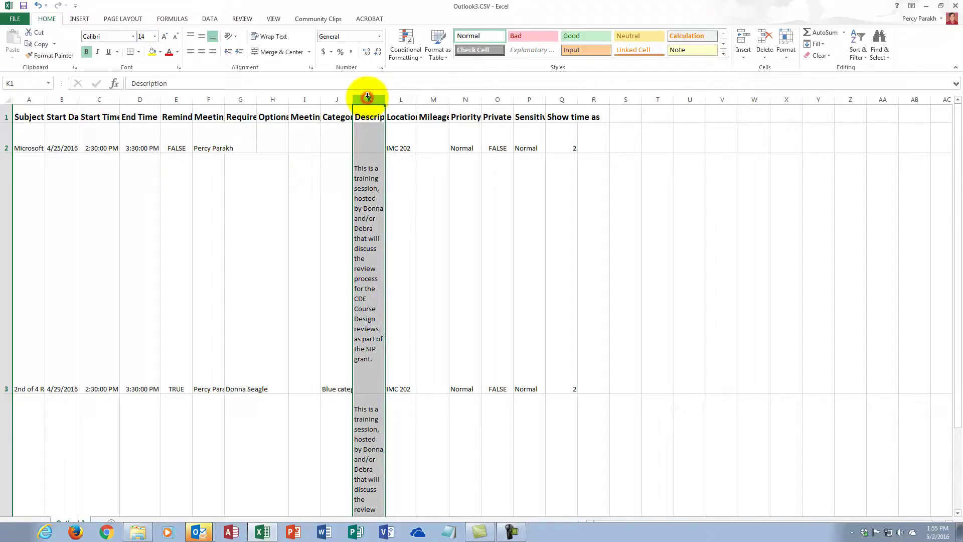
right_click(368, 100)
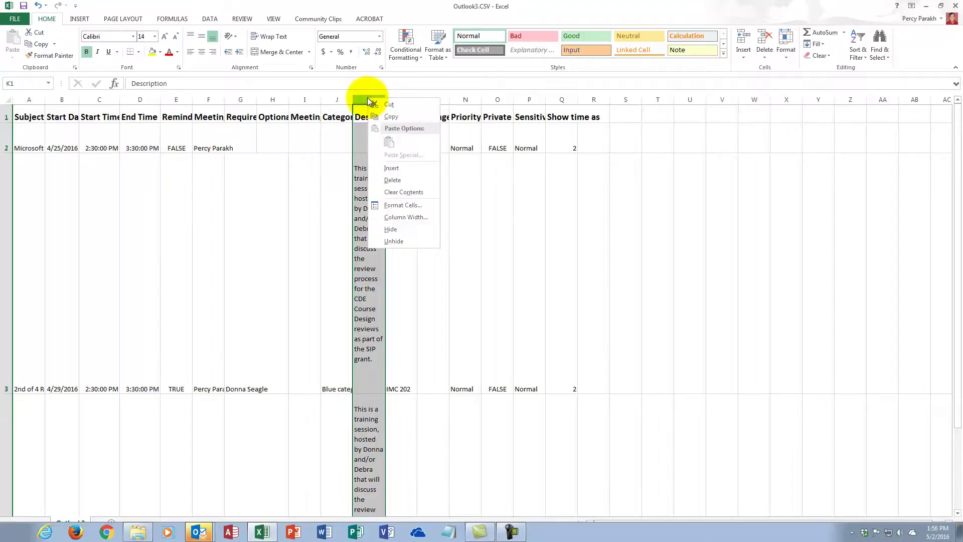
left_click(388, 104)
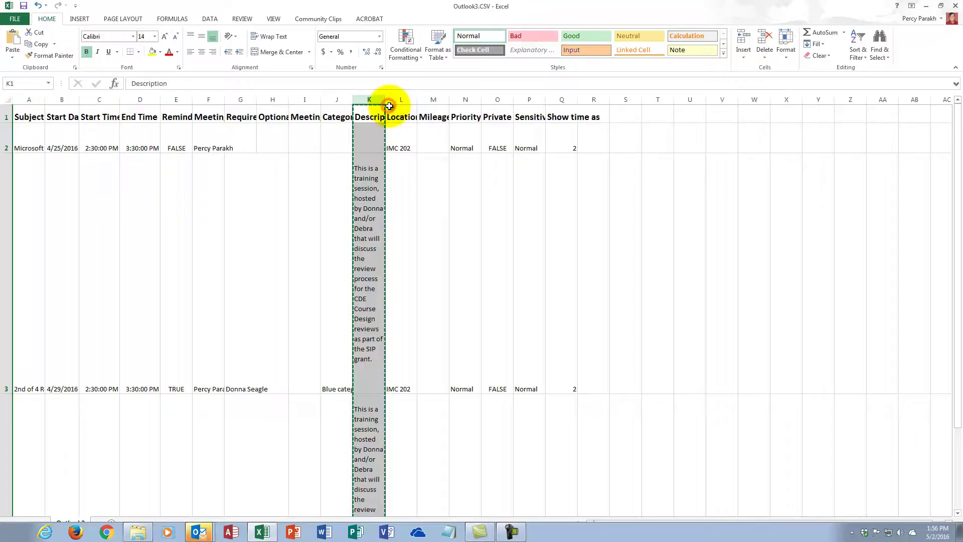
left_click(628, 115)
right_click(626, 113)
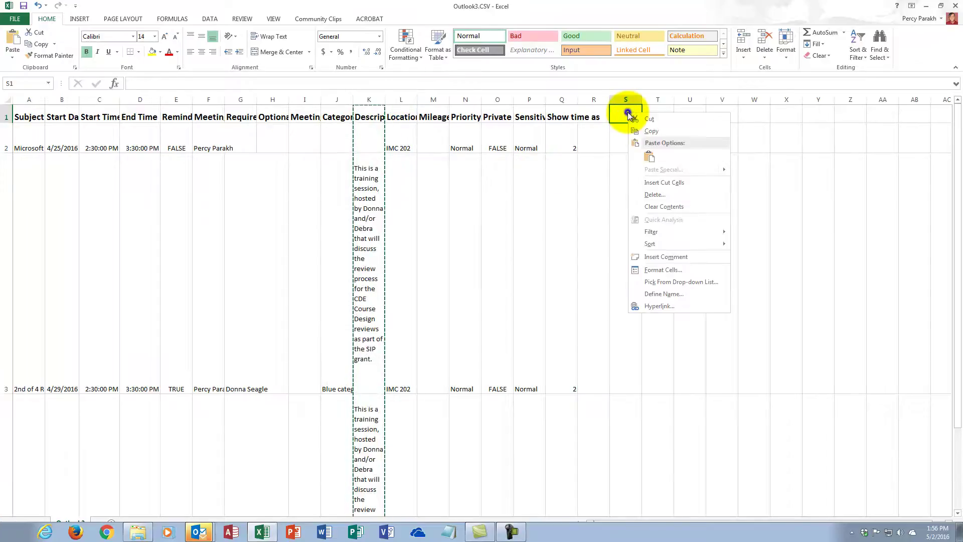
left_click(649, 160)
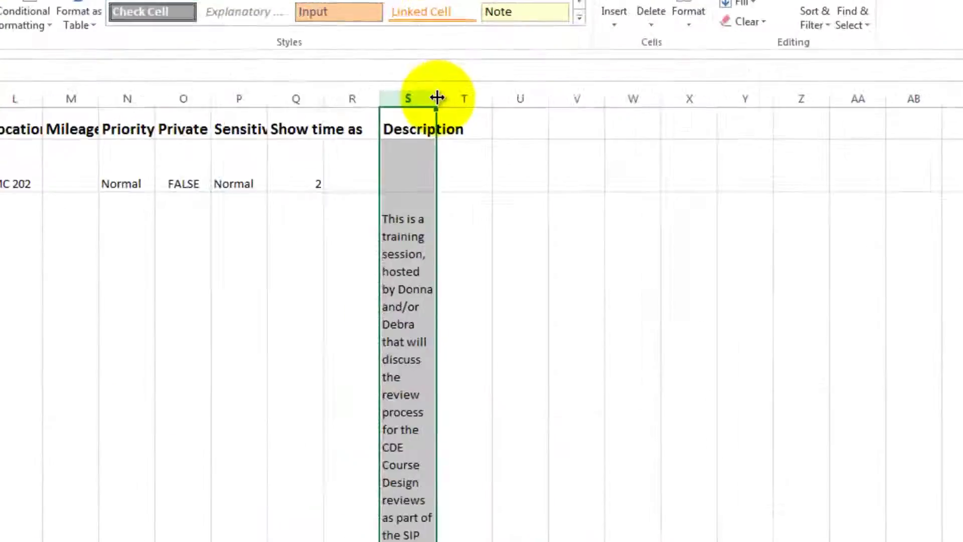
Widen column S and toggle Wrap Text so each Description shows on a single line
double_click(438, 97)
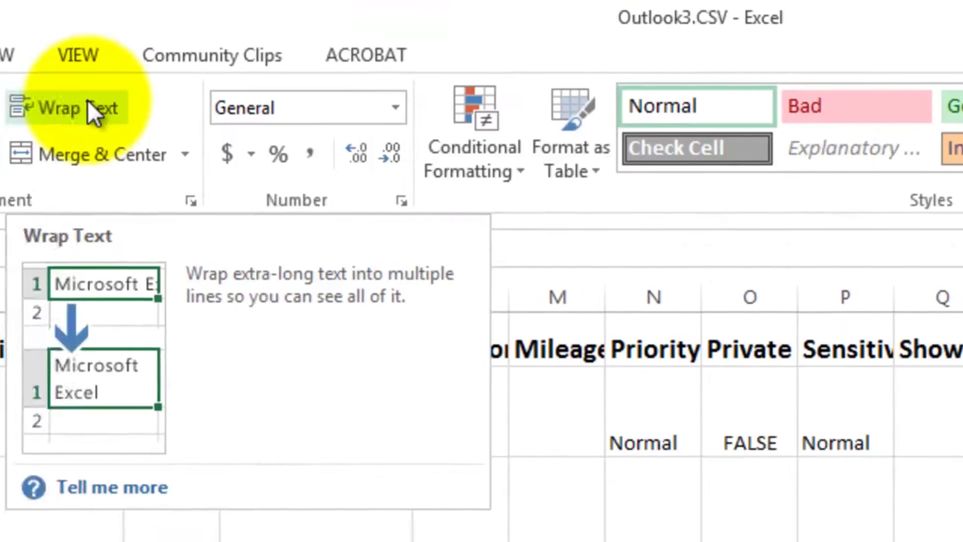
left_click(97, 101)
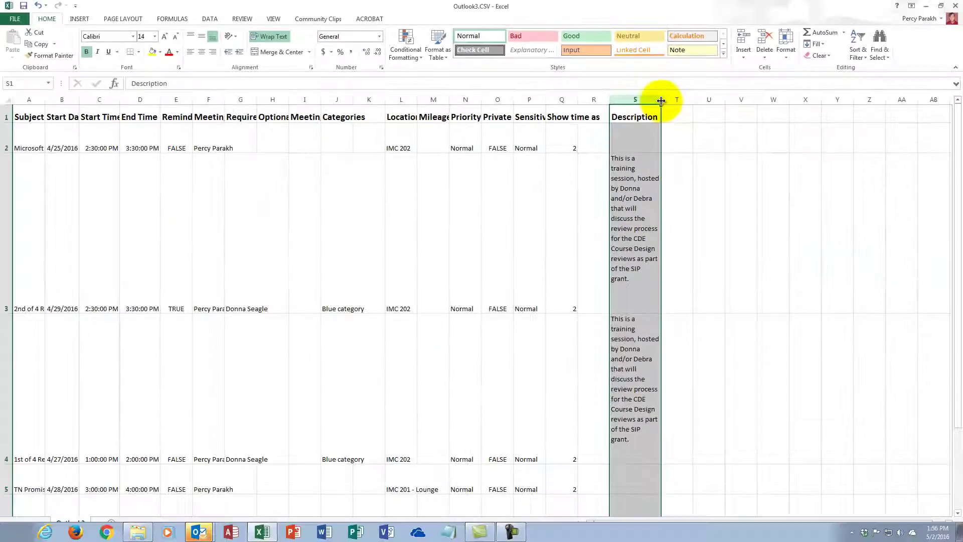
left_click_drag(662, 100, 801, 99)
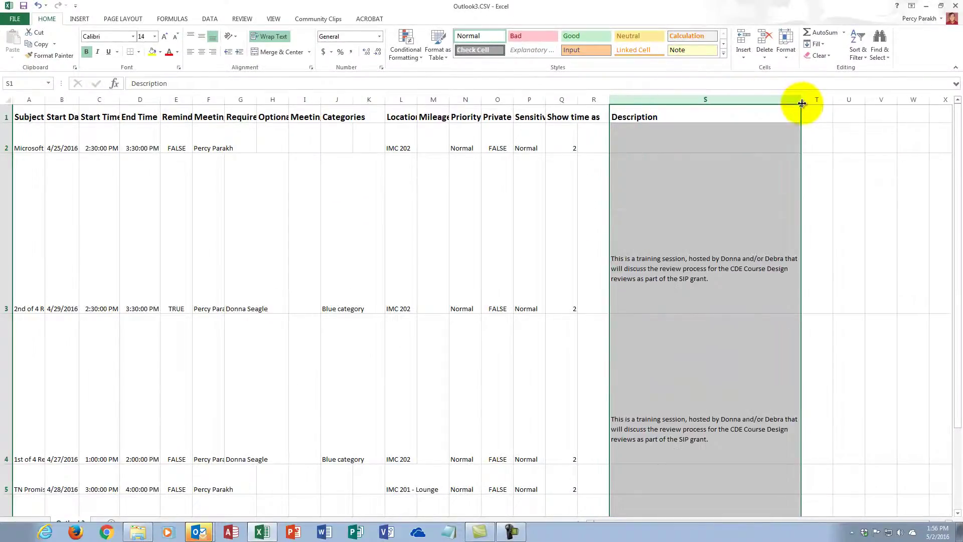
left_click(272, 37)
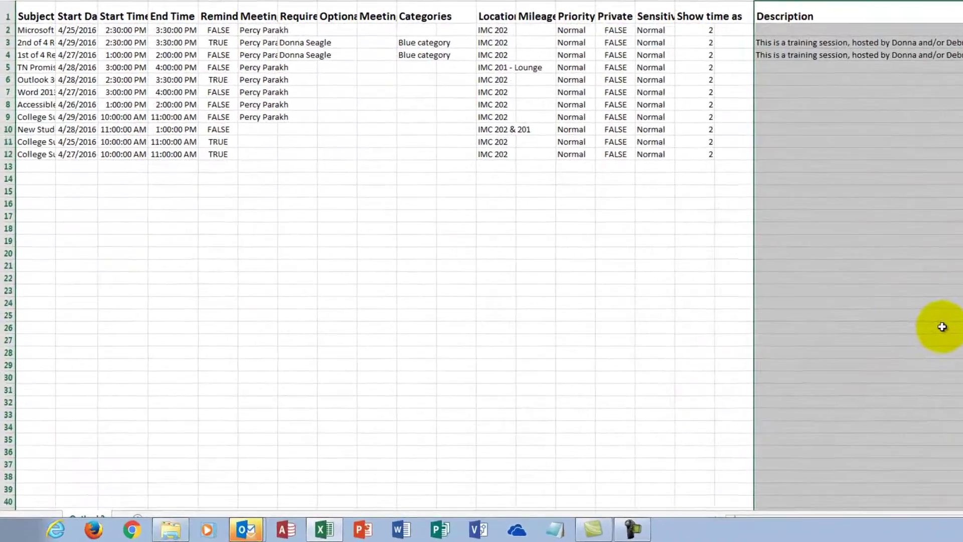
left_click(763, 369)
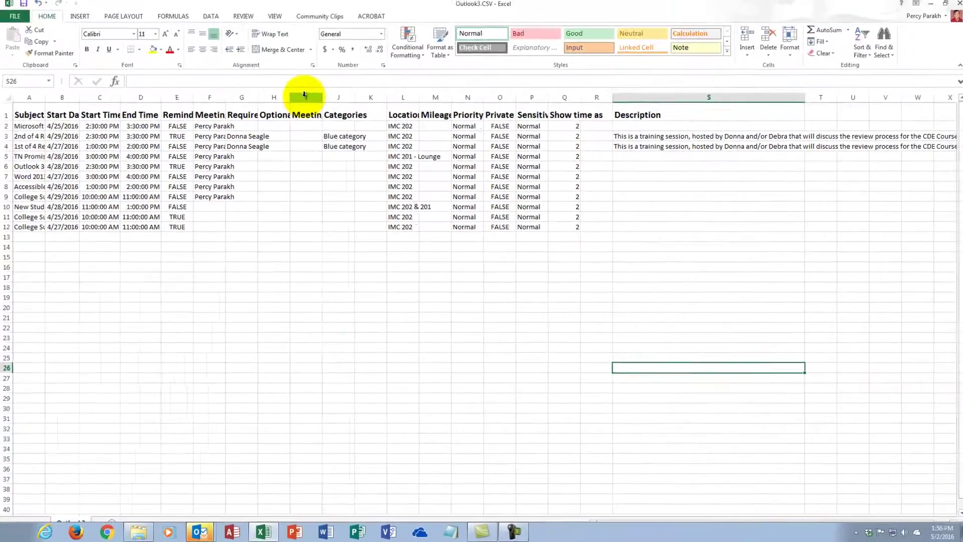
Delete the Meeting Resources, Location, Mileage and Priority columns
left_click(303, 99)
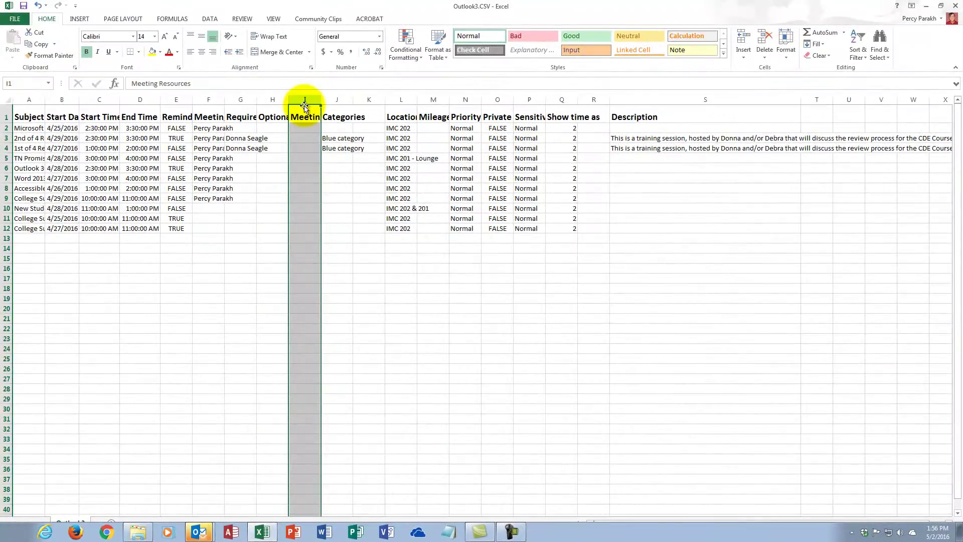
right_click(305, 100)
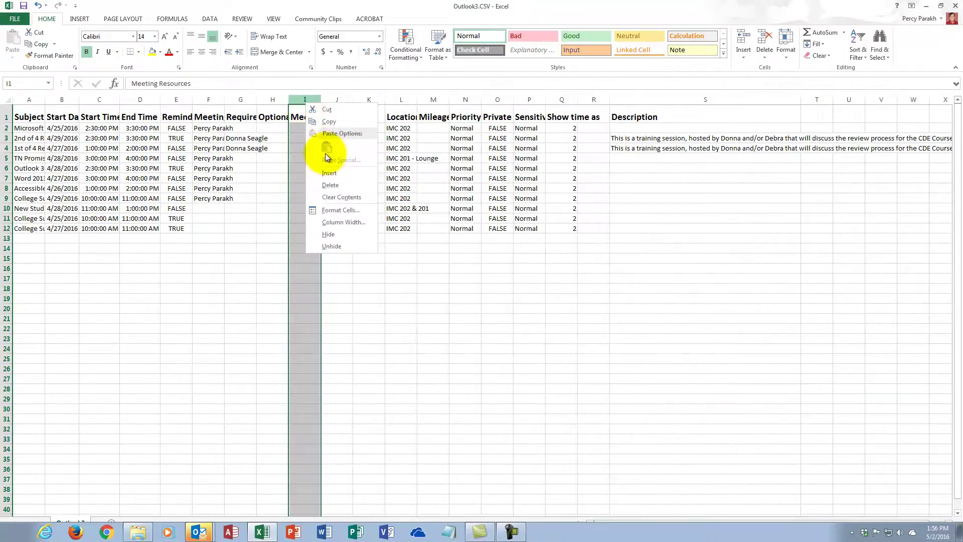
left_click(328, 186)
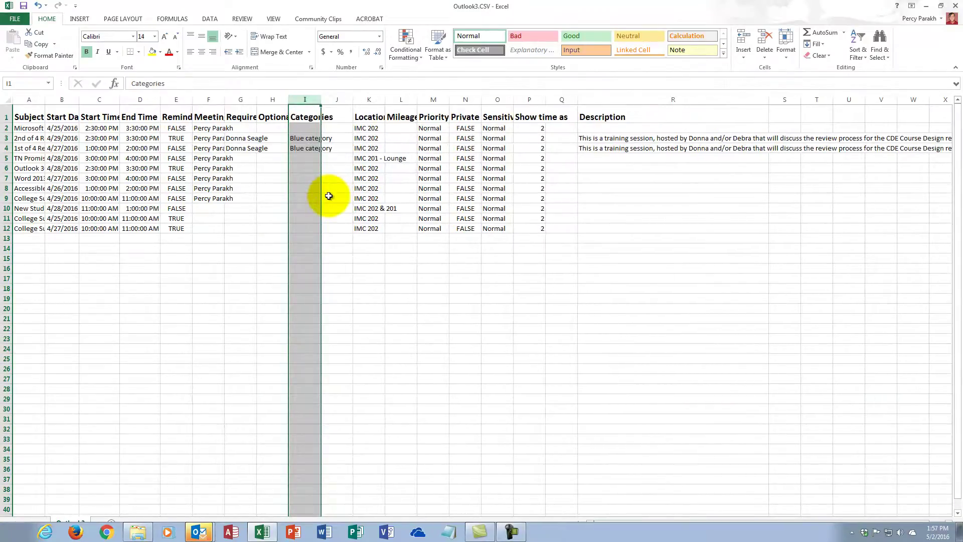
left_click(370, 99)
right_click(371, 98)
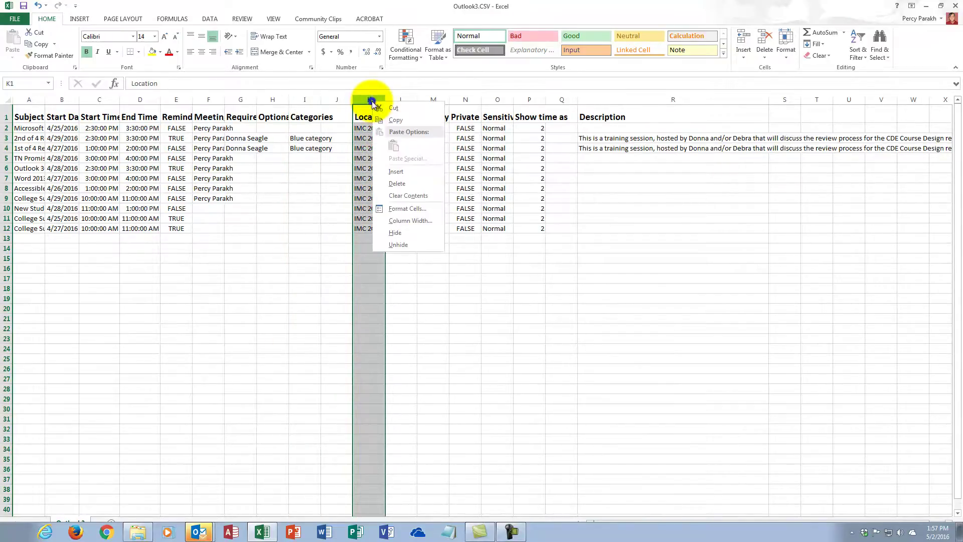
left_click(391, 186)
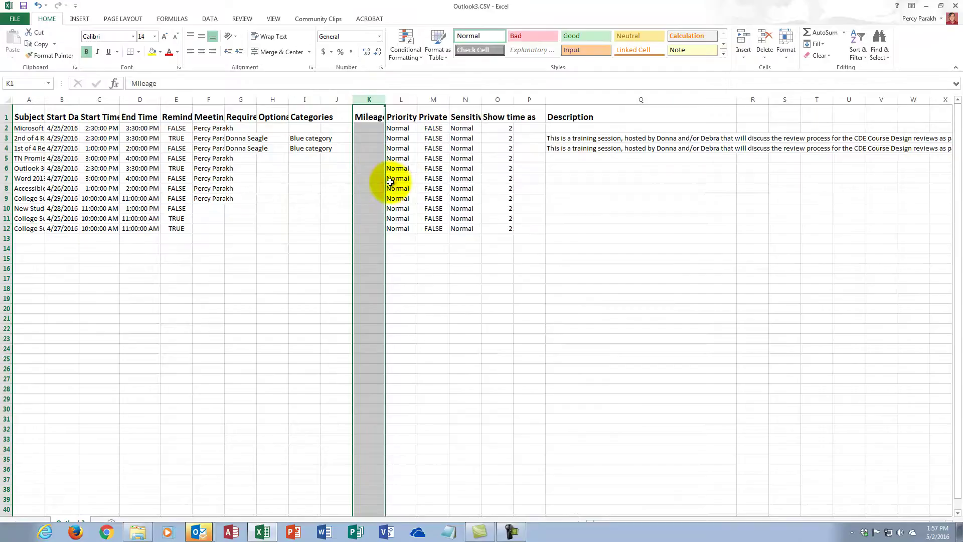
right_click(371, 98)
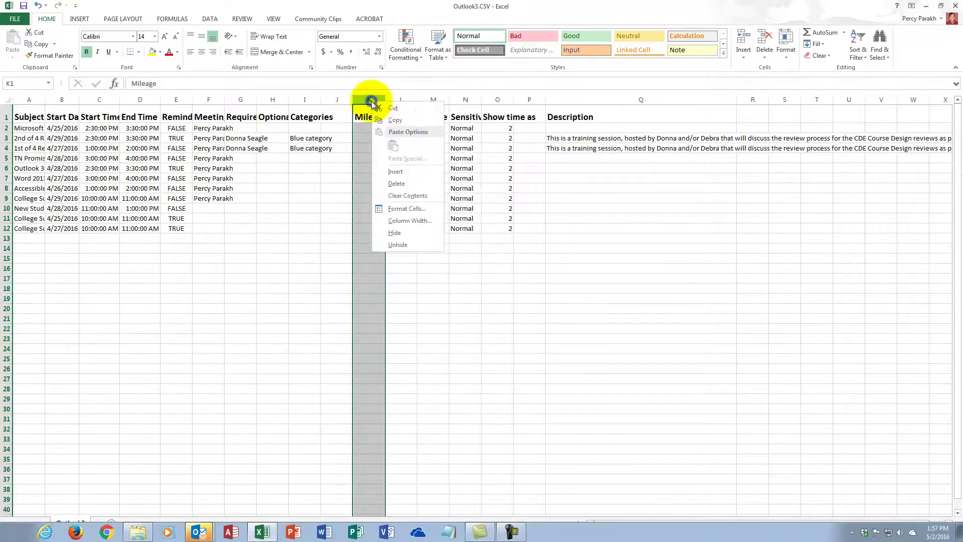
left_click(393, 185)
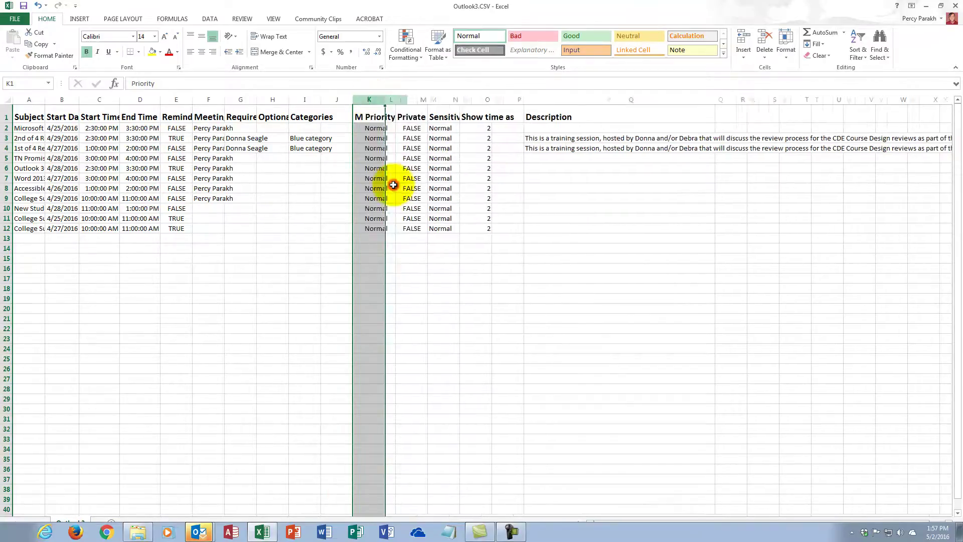
right_click(371, 99)
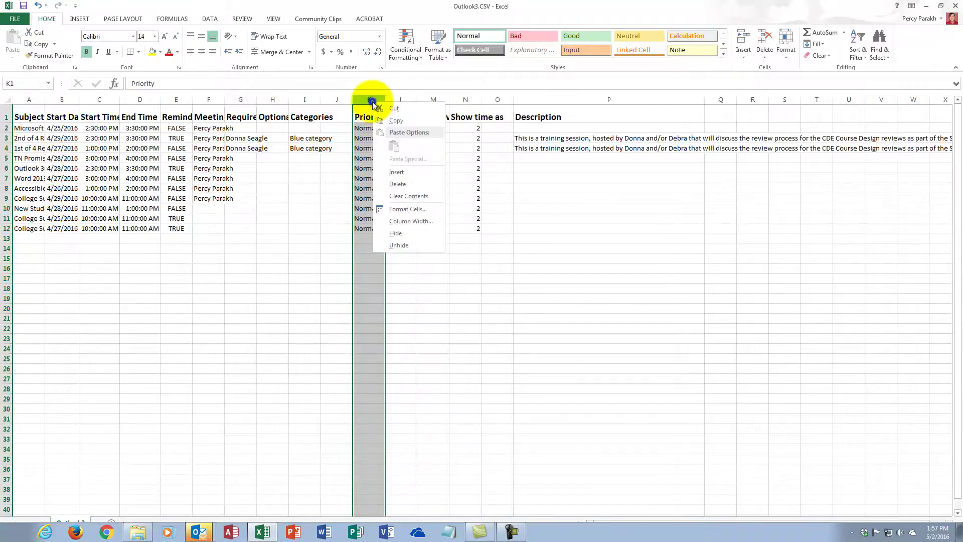
left_click(397, 184)
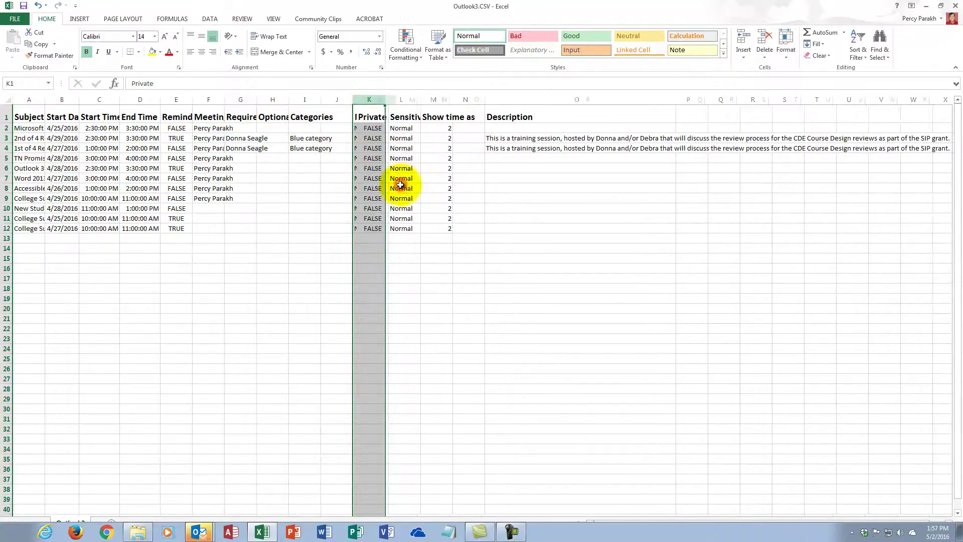
Delete the Private, Sensitivity, Show time as and empty K columns
right_click(371, 99)
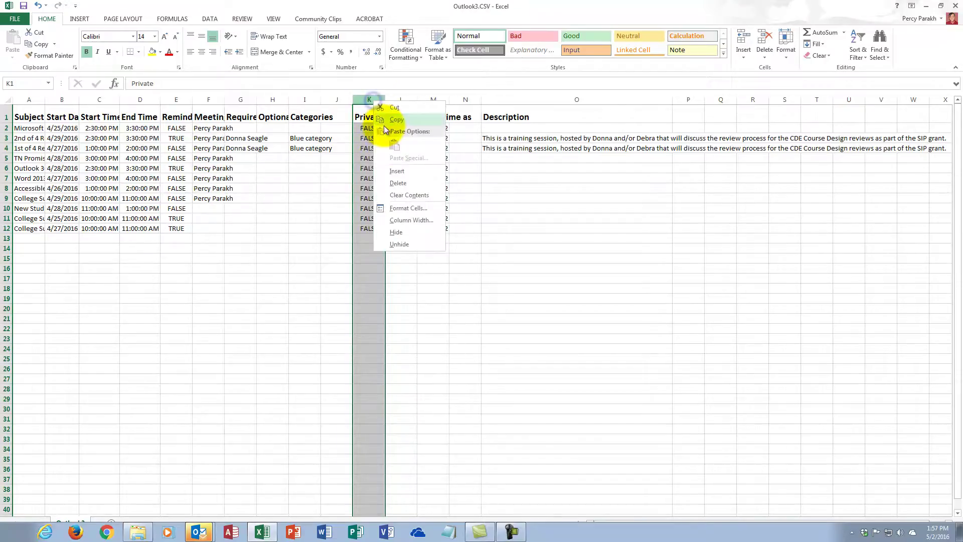
left_click(399, 183)
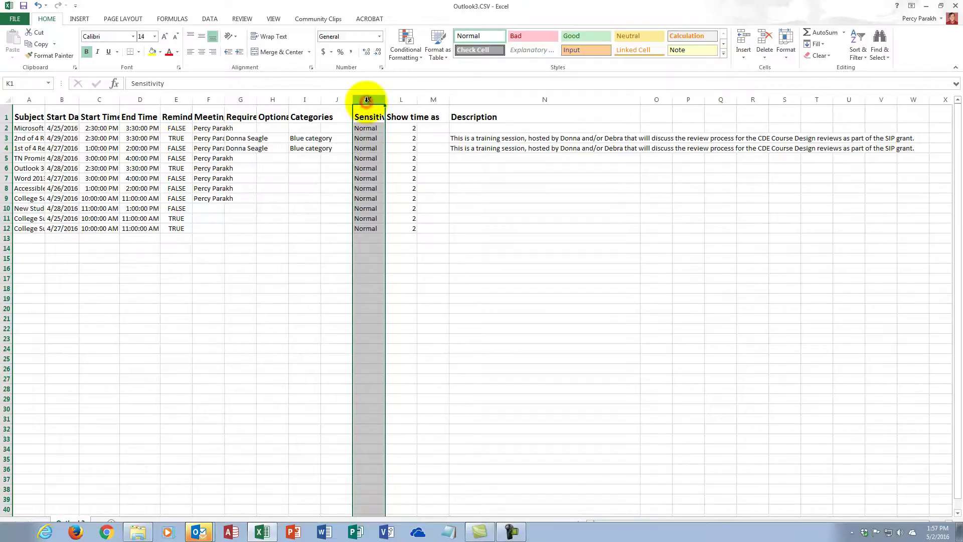
right_click(367, 99)
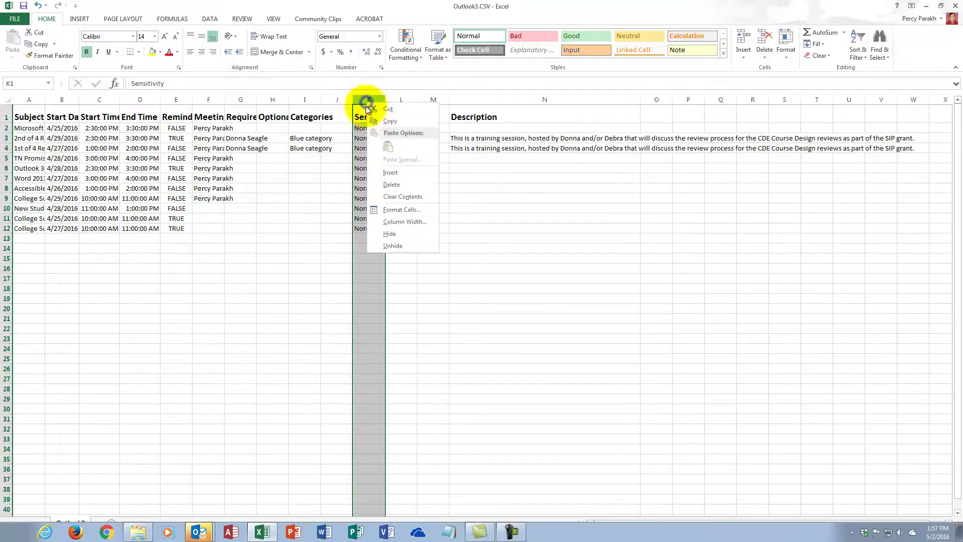
left_click(387, 185)
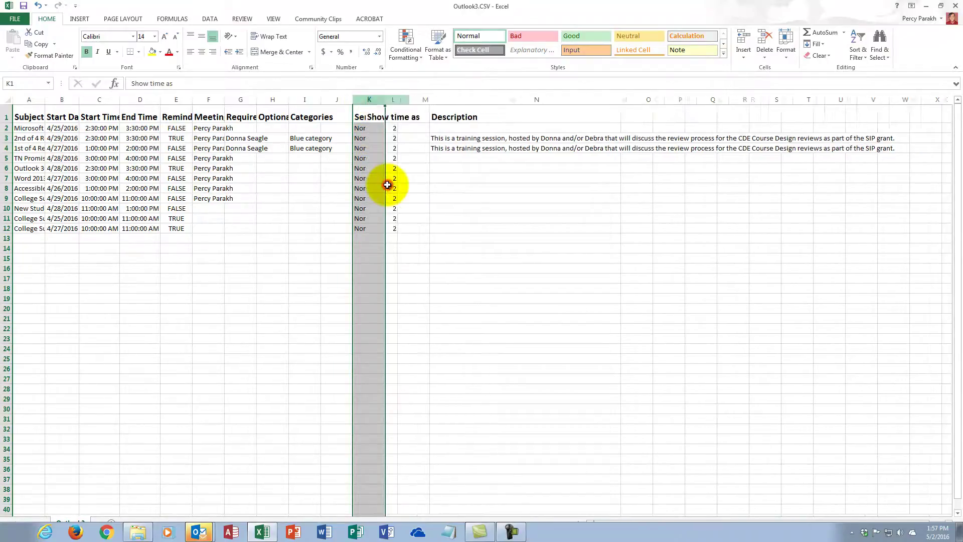
right_click(366, 98)
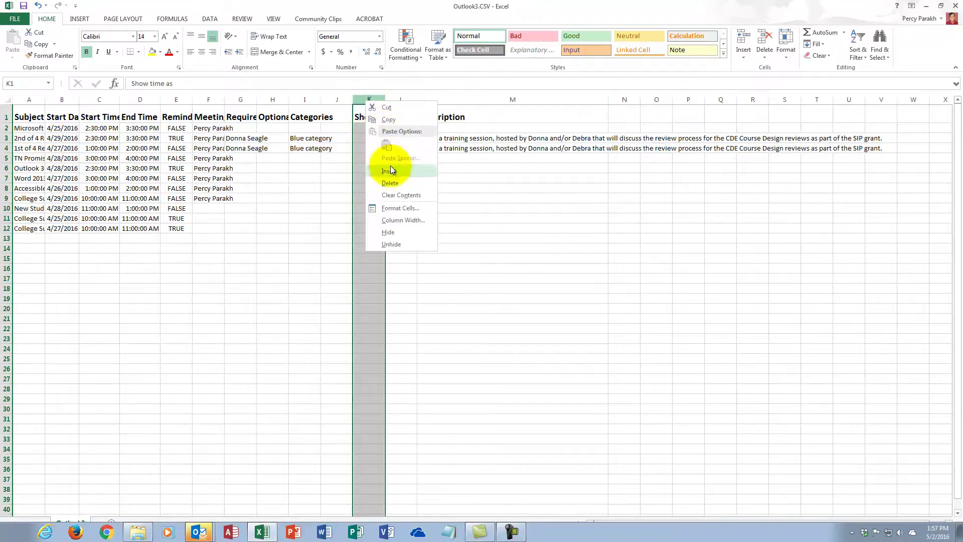
left_click(389, 183)
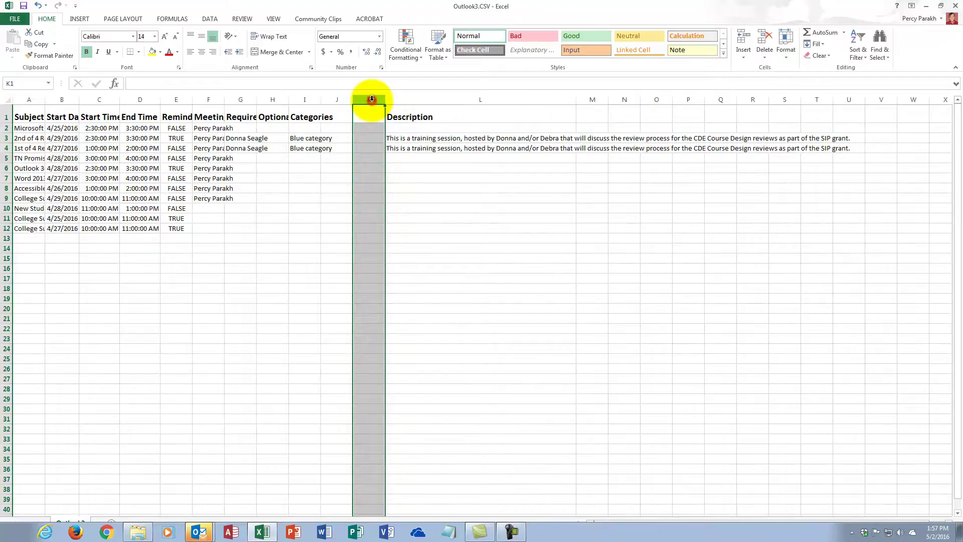
right_click(370, 98)
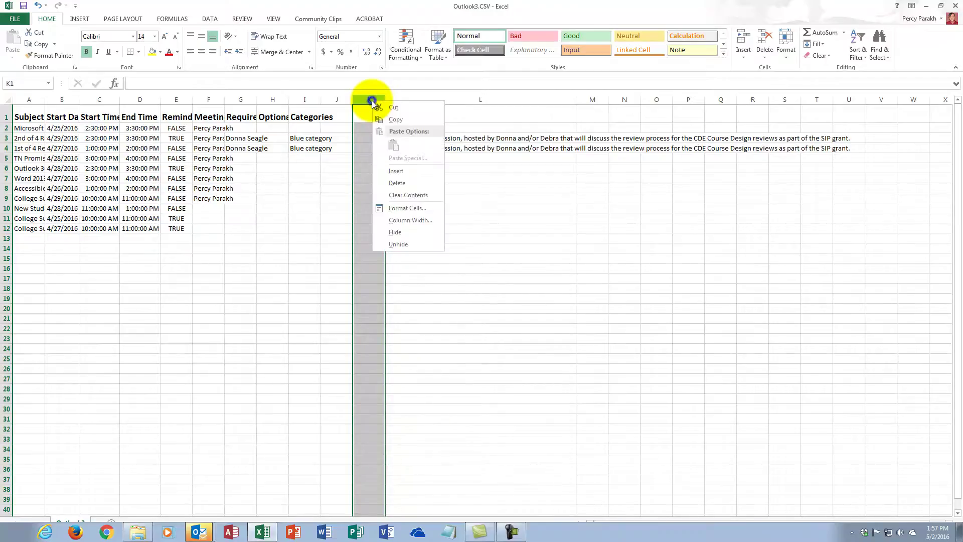
left_click(391, 182)
left_click(561, 236)
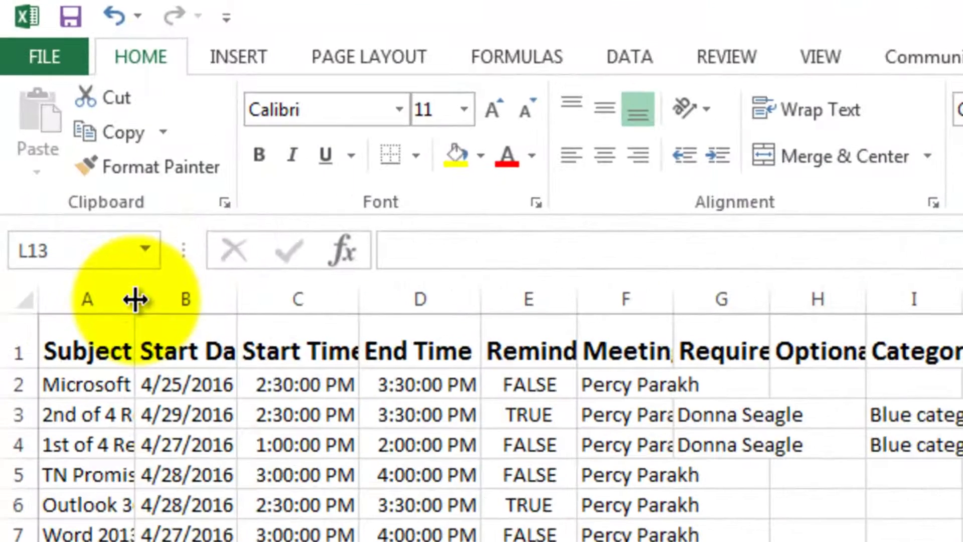
AutoFit the Subject column to show full titles
double_click(53, 116)
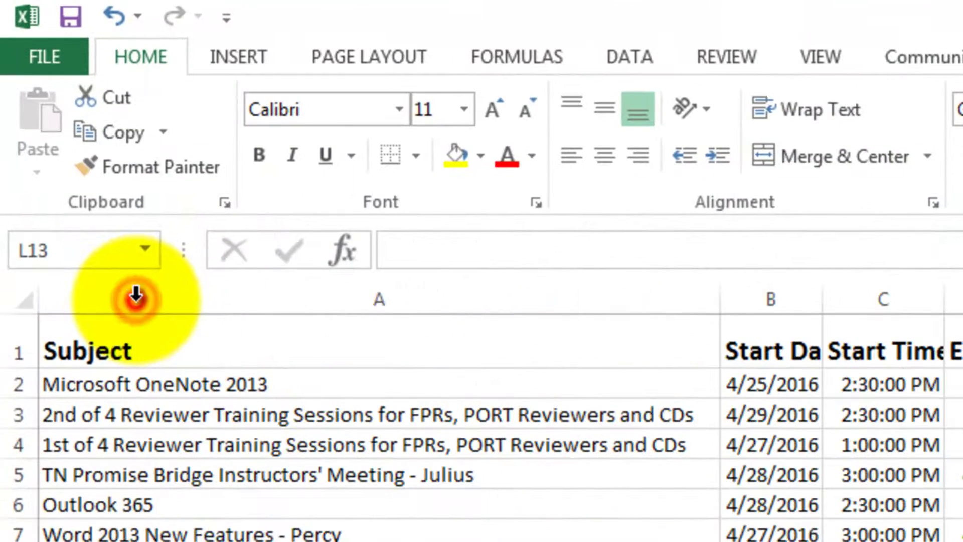
left_click(52, 114)
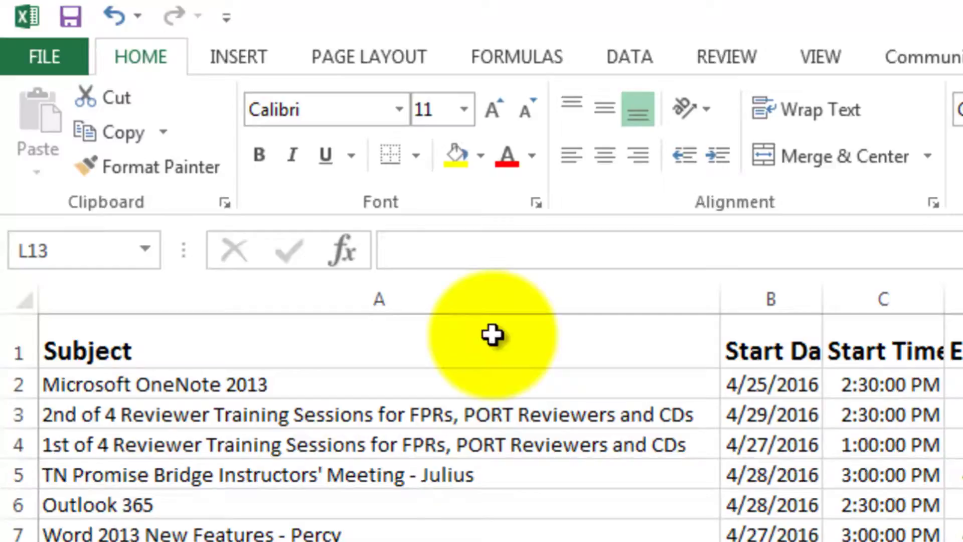
Save As Excel Workbook (*.xlsx) in the current folder as Outlook3.xlsx, replacing the existing file
left_click(40, 57)
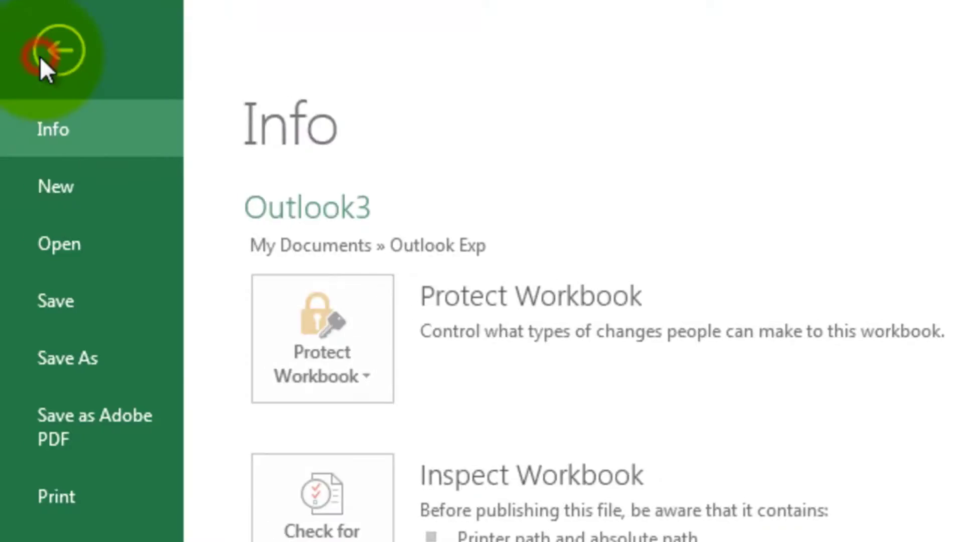
left_click(48, 373)
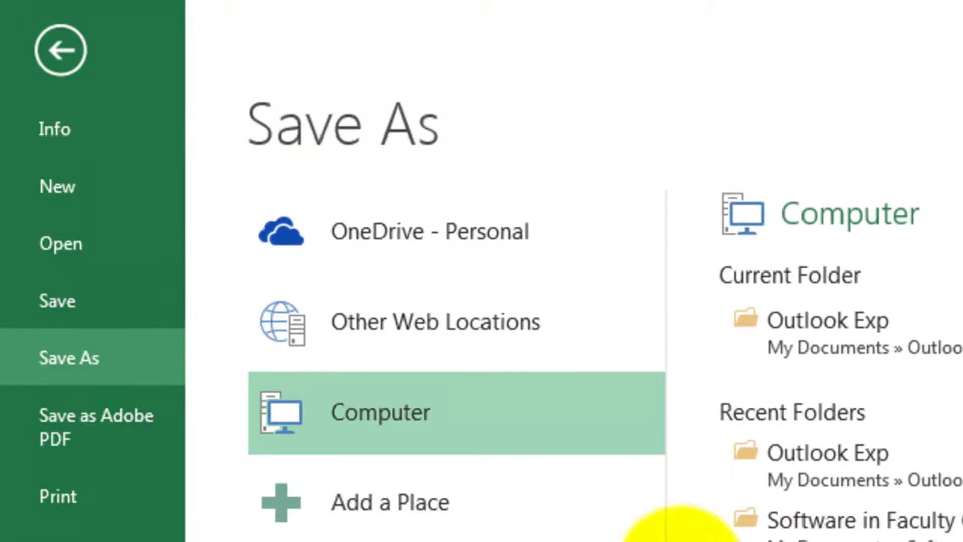
left_click(715, 286)
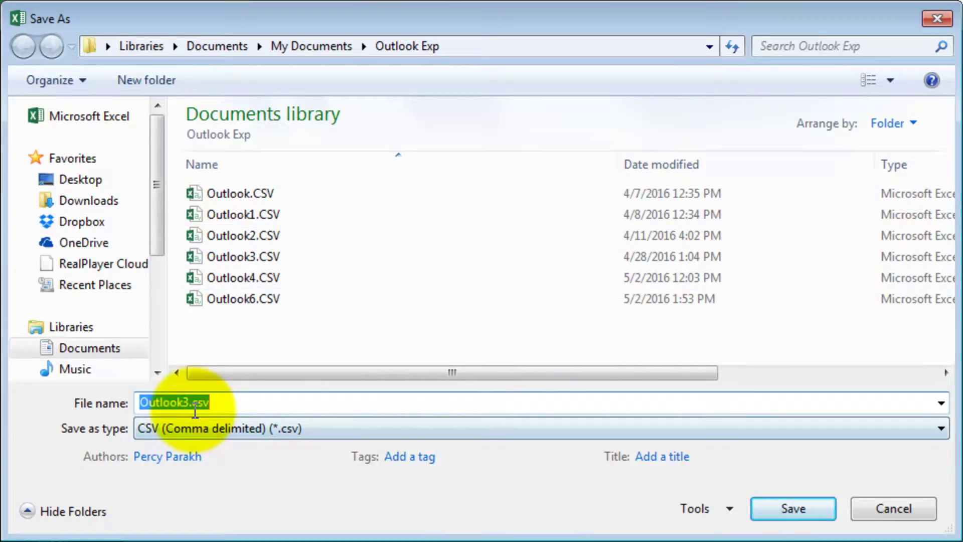
left_click(941, 428)
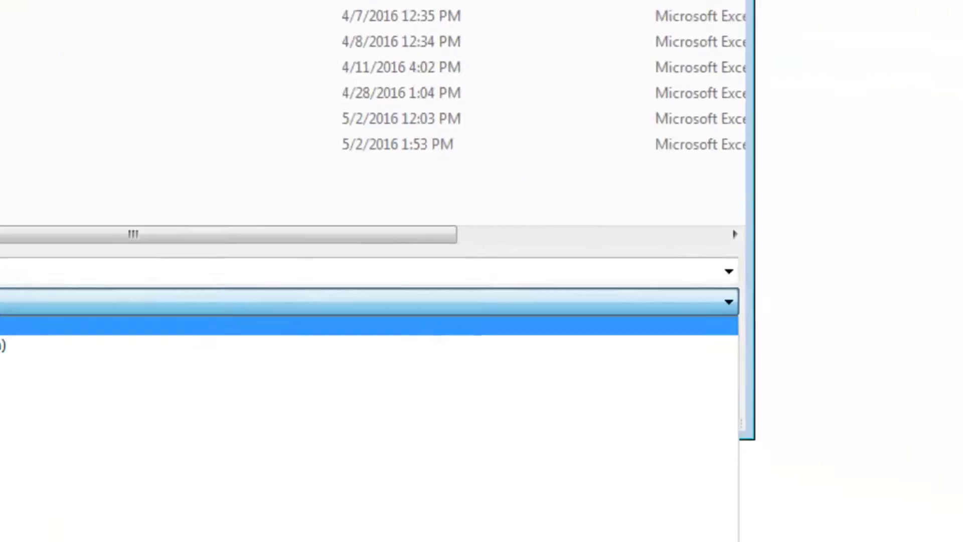
key("Return")
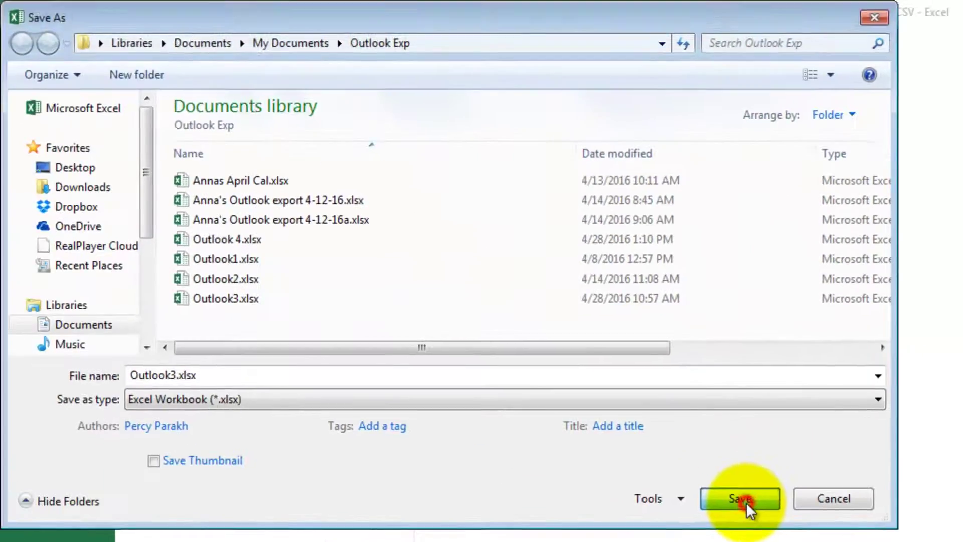
left_click(746, 502)
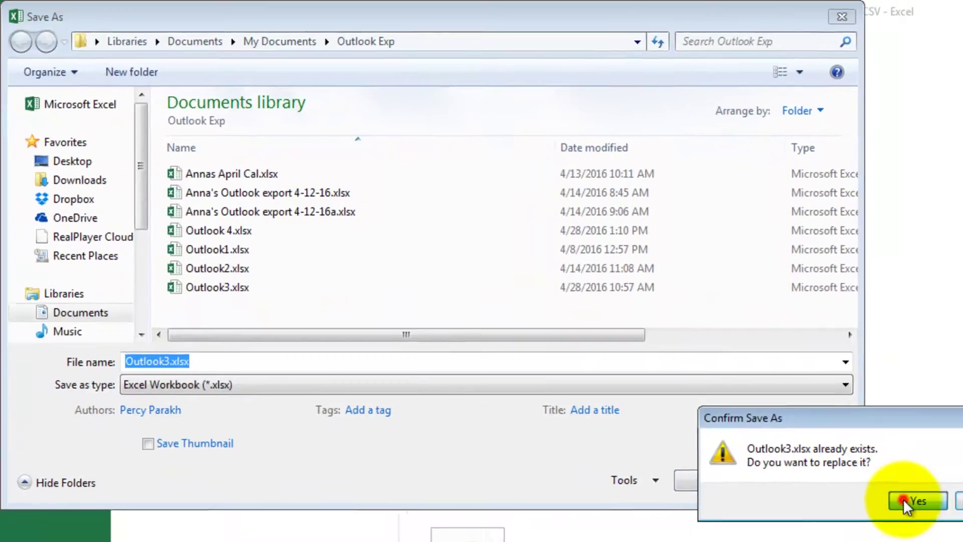
left_click(941, 521)
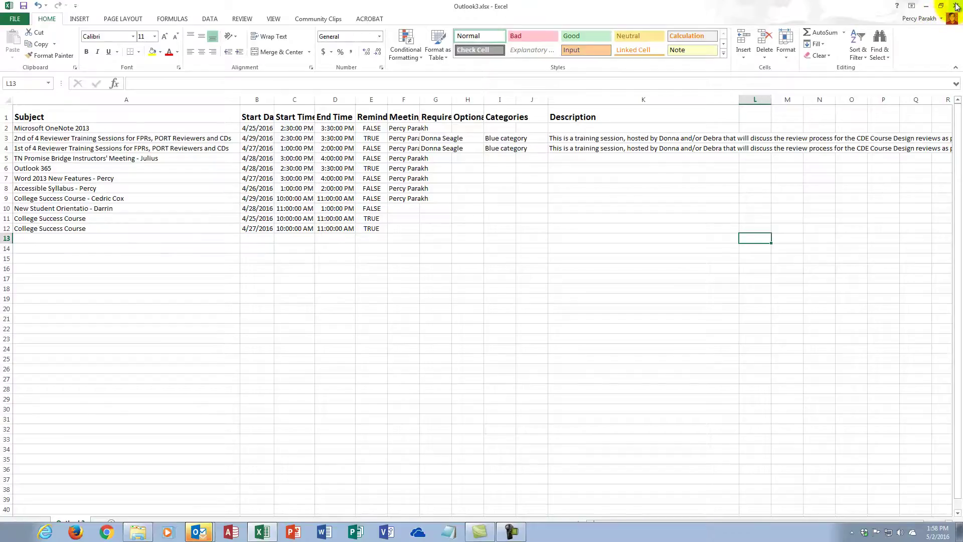
Close Excel, briefly view the Outlook export workbook dated 4-12-16, then close it
left_click(956, 7)
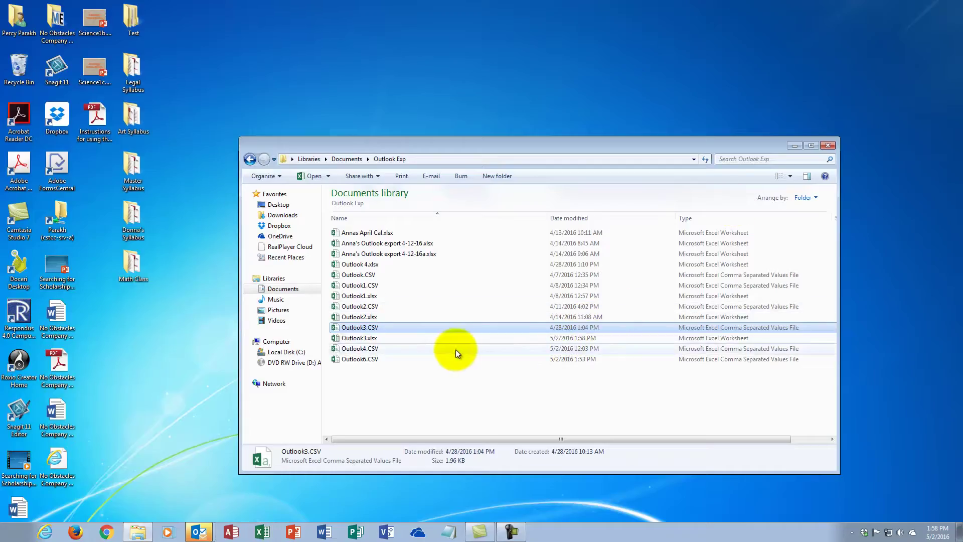
double_click(382, 244)
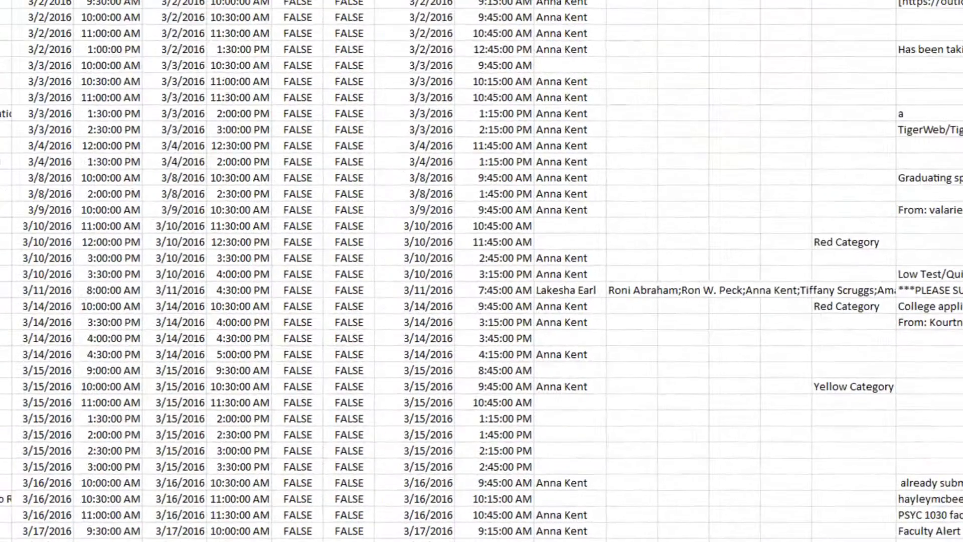
left_click(956, 7)
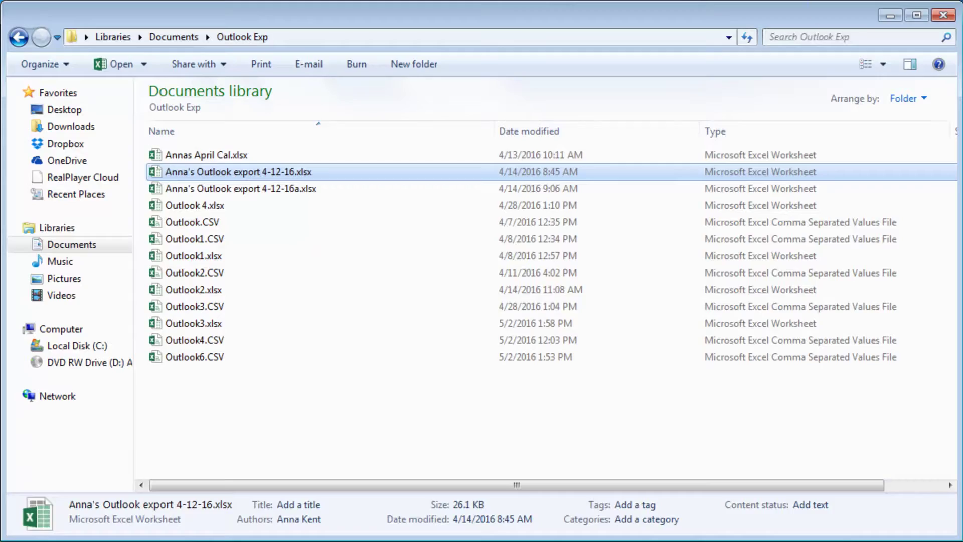
Open Anna's Outlook export 4-12-16a.xlsx and toggle Wrap Text on then off for description cell I2
double_click(262, 190)
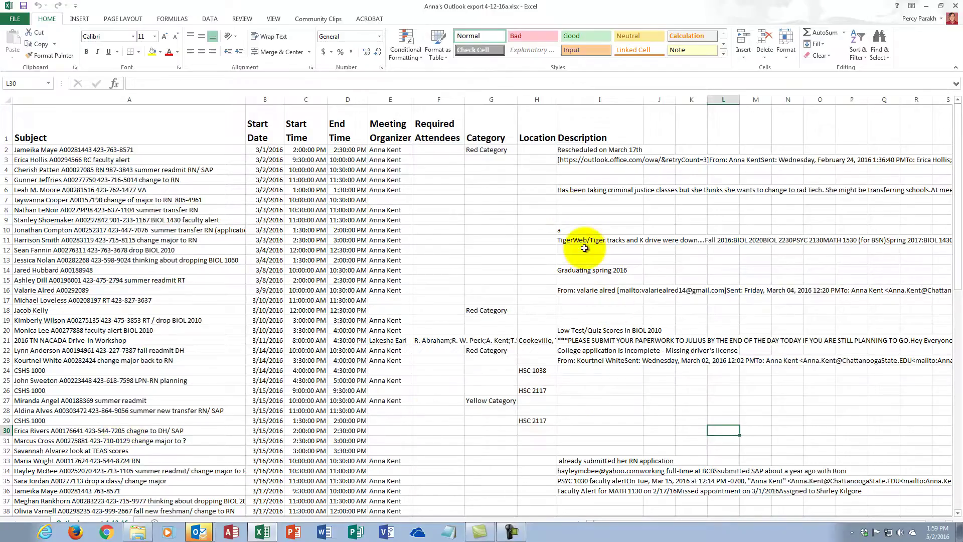
left_click(585, 149)
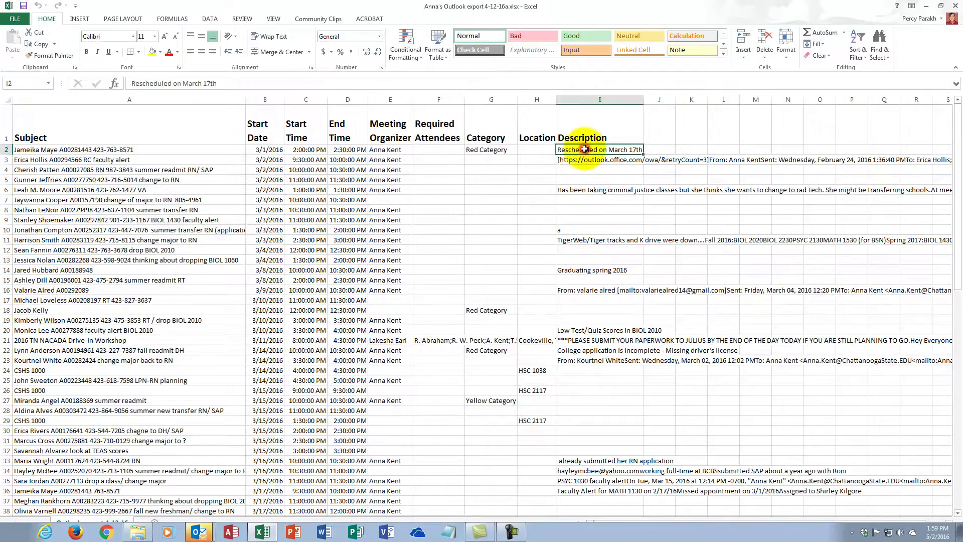
left_click(263, 38)
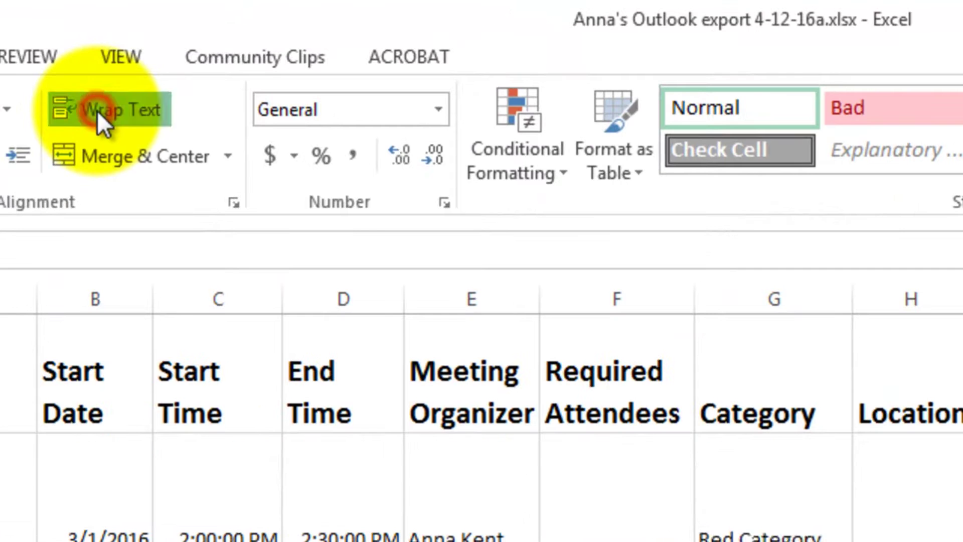
left_click(213, 61)
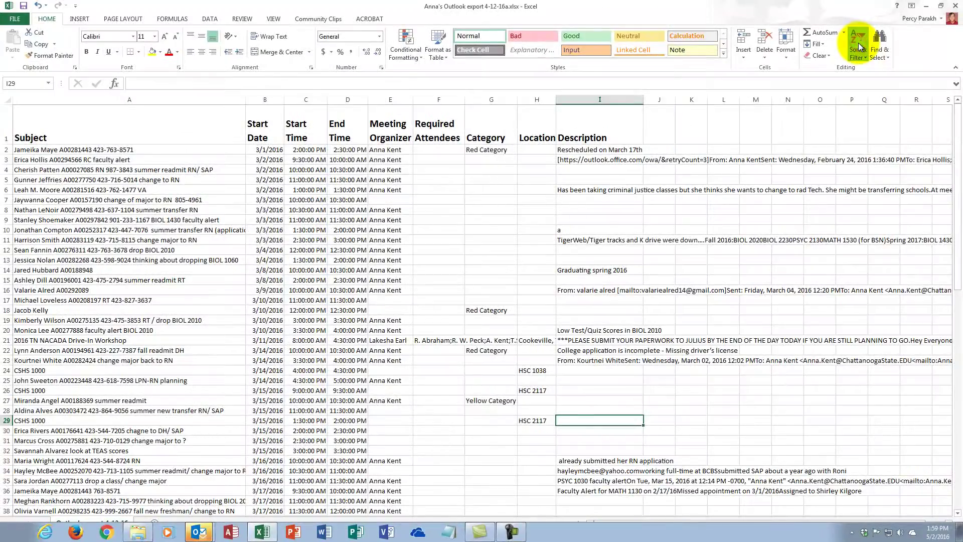
Turn filtering on then off to remove the misplaced filter at cell H29
left_click(858, 49)
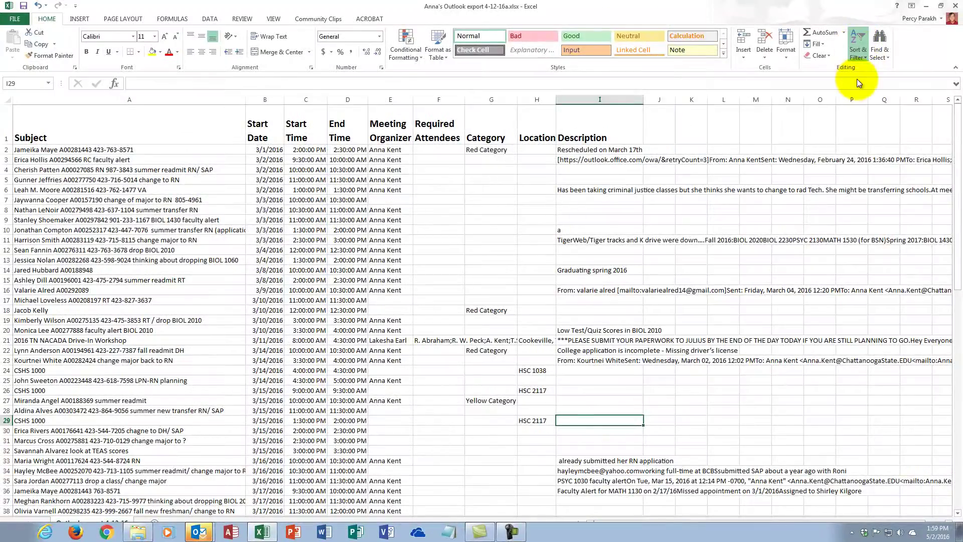
left_click(865, 105)
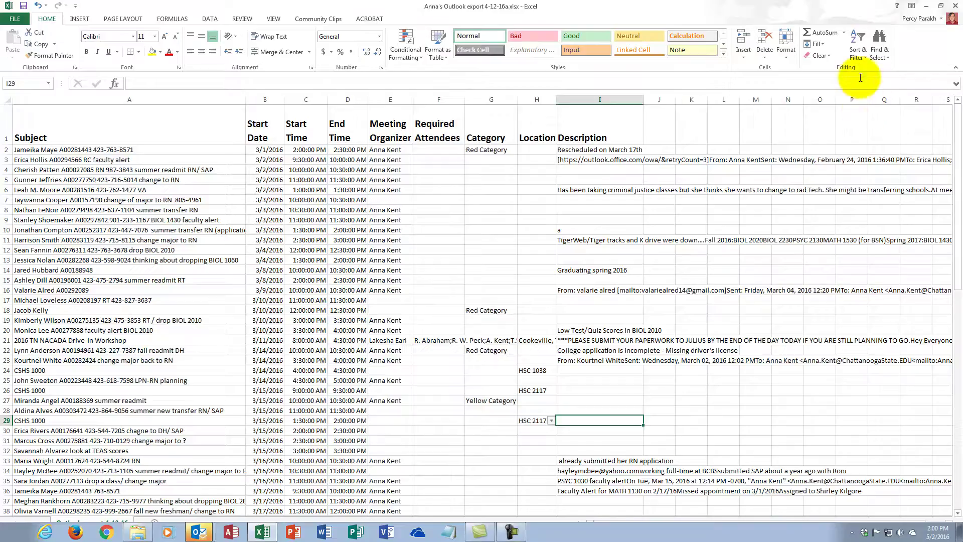
left_click(859, 49)
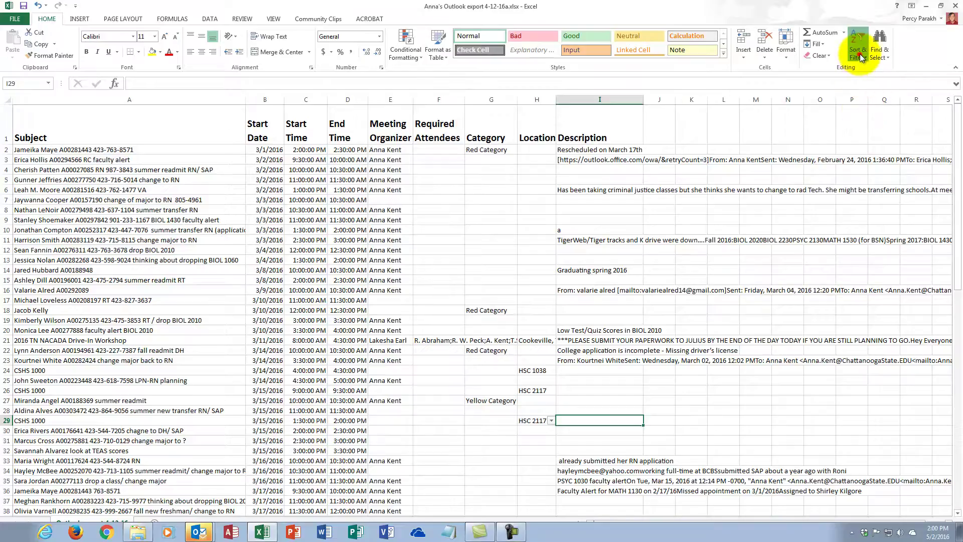
left_click(861, 102)
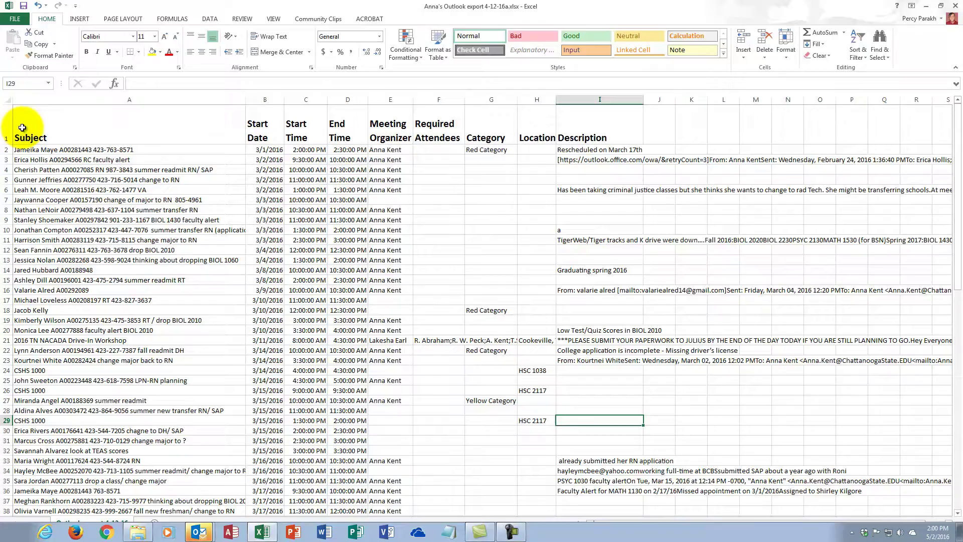
Select header row 1 and add filter arrows to every column with Ctrl+Shift+L
left_click(5, 124)
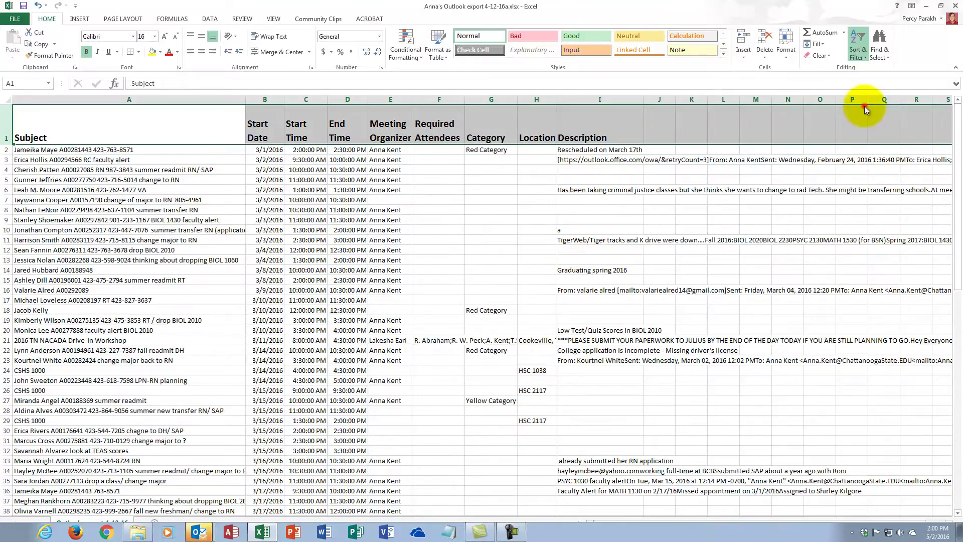
key("ctrl+shift+l")
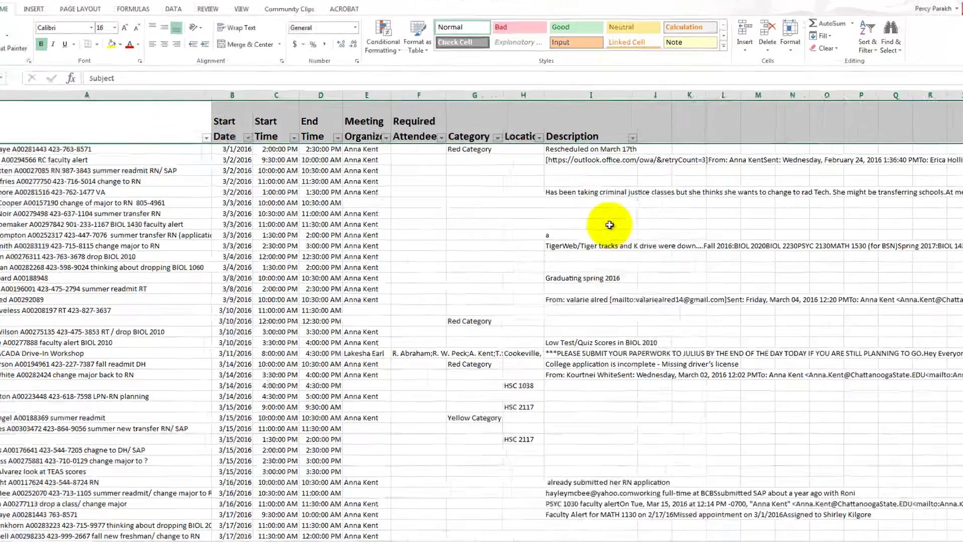
left_click(610, 220)
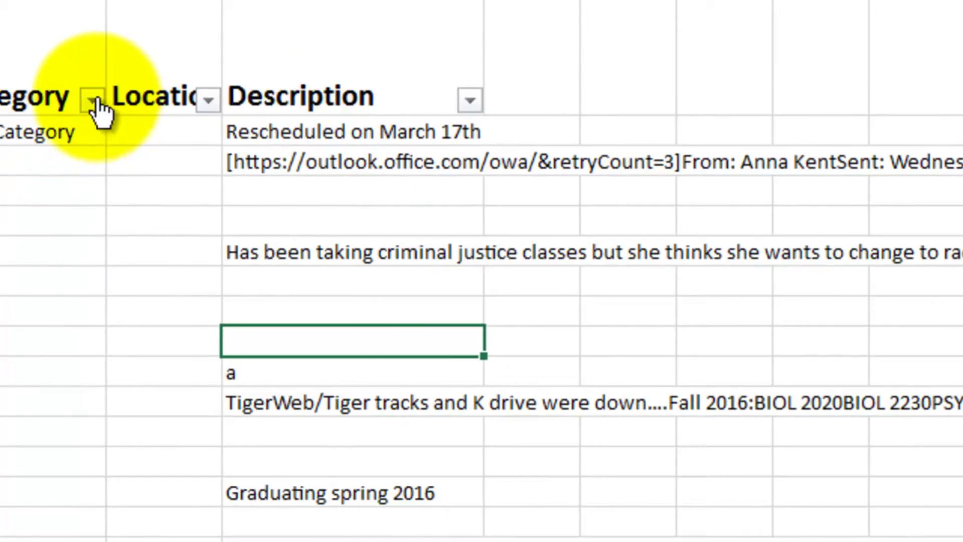
left_click(92, 101)
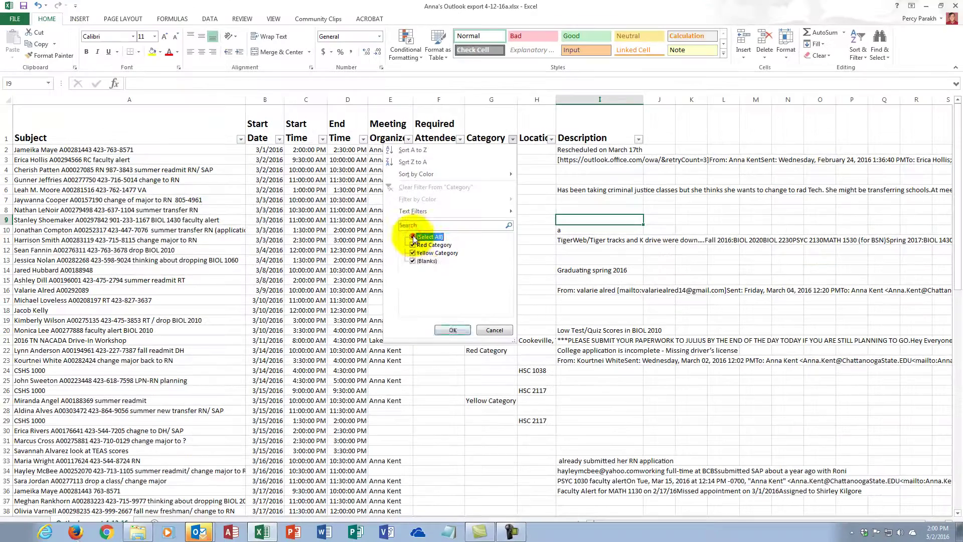
left_click(412, 239)
left_click(413, 245)
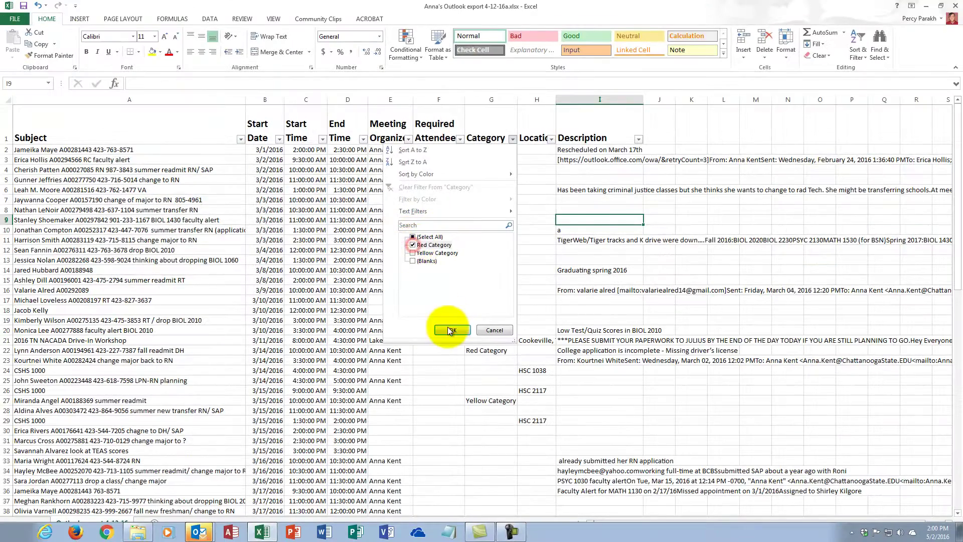
left_click(450, 331)
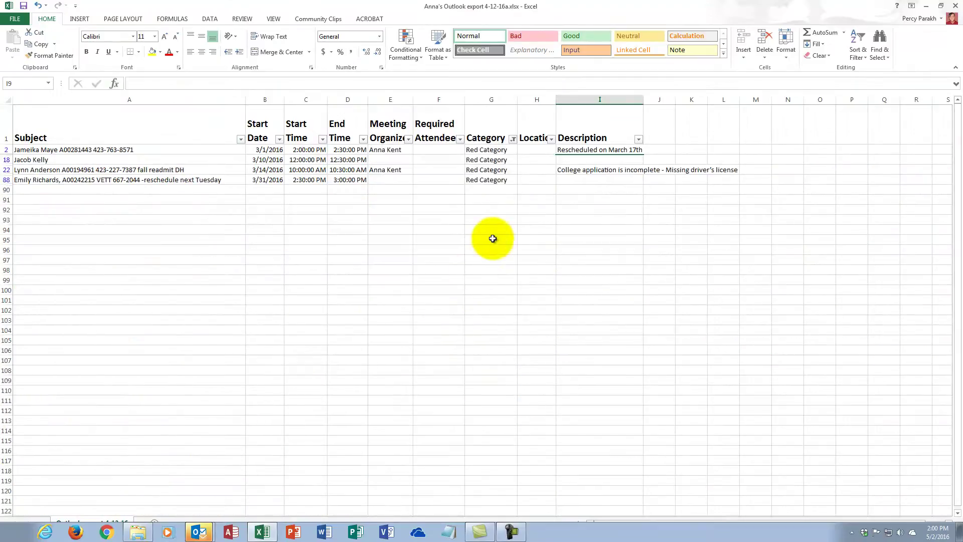
left_click(512, 139)
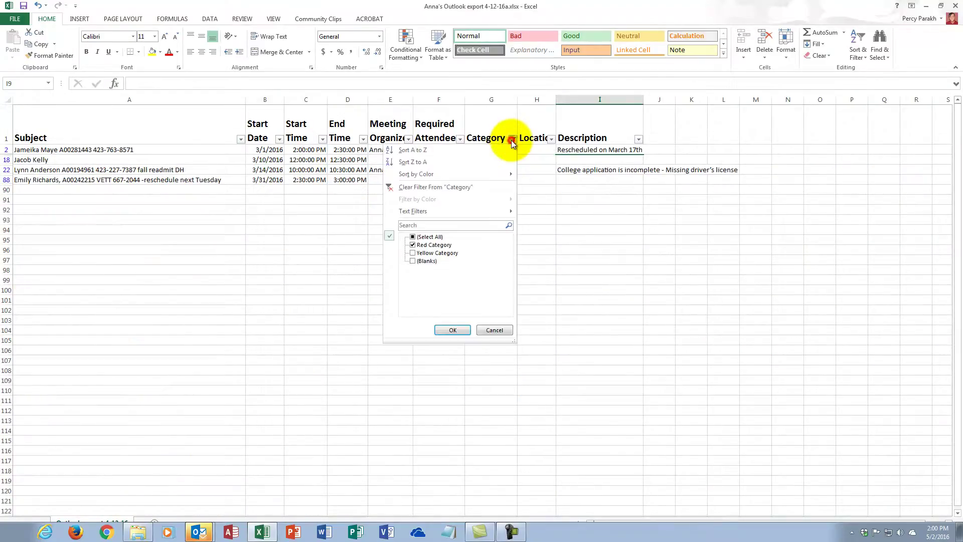
left_click(413, 238)
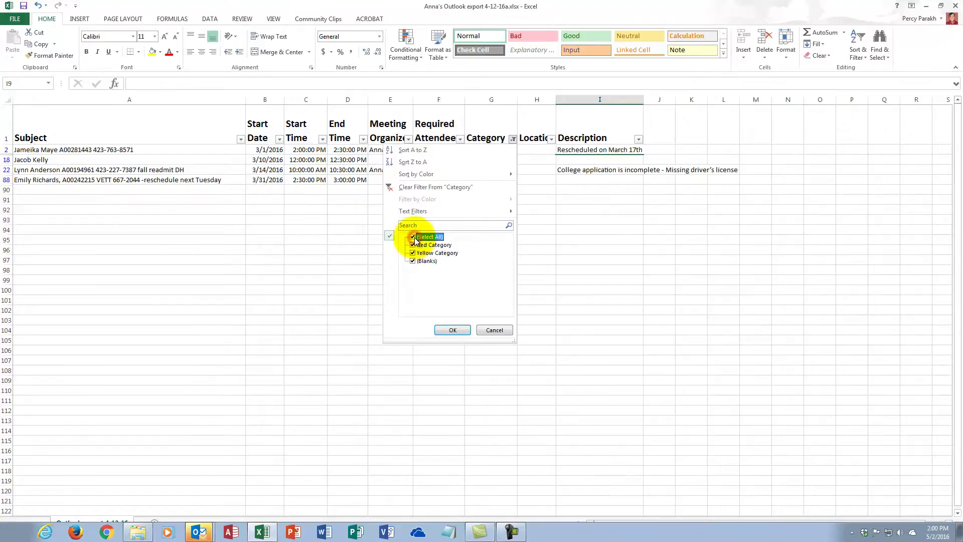
left_click(447, 331)
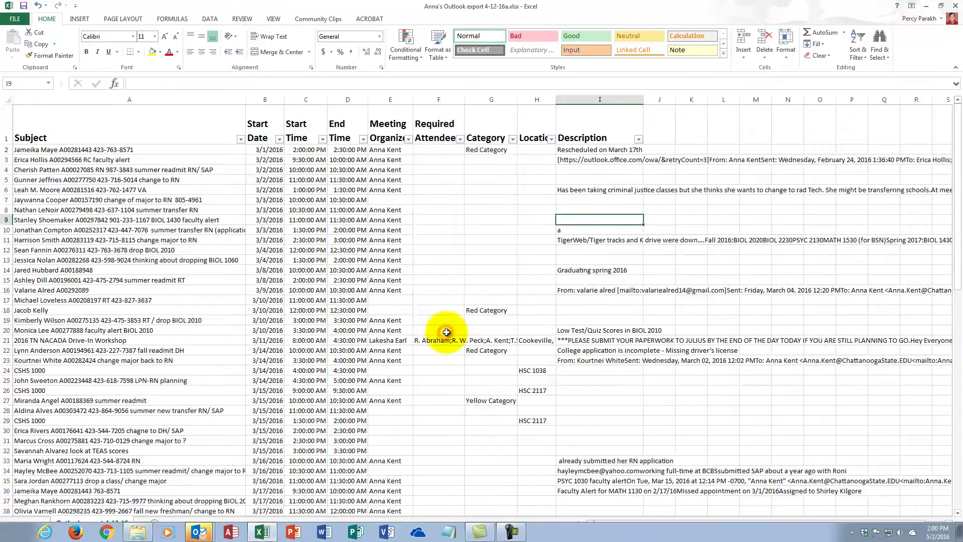
left_click(512, 139)
left_click(413, 253)
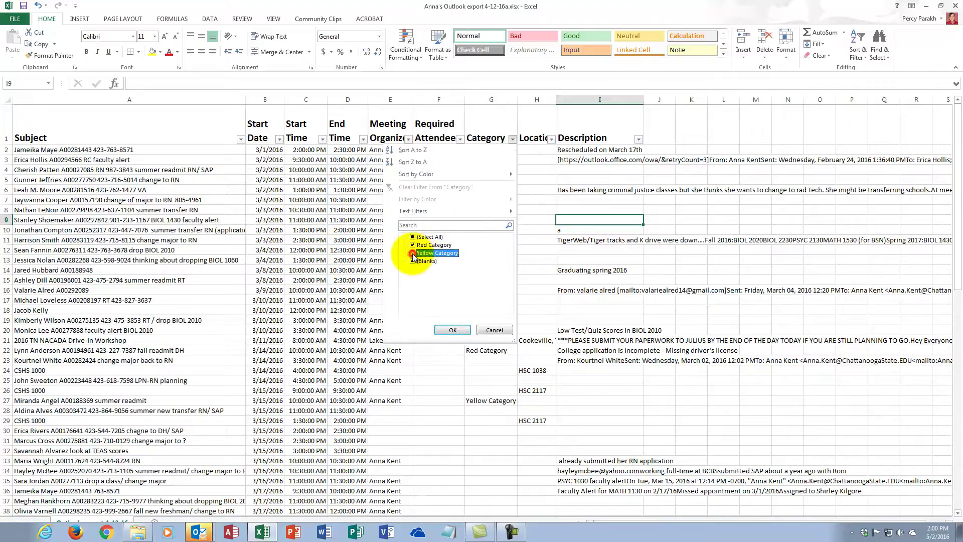
left_click(412, 245)
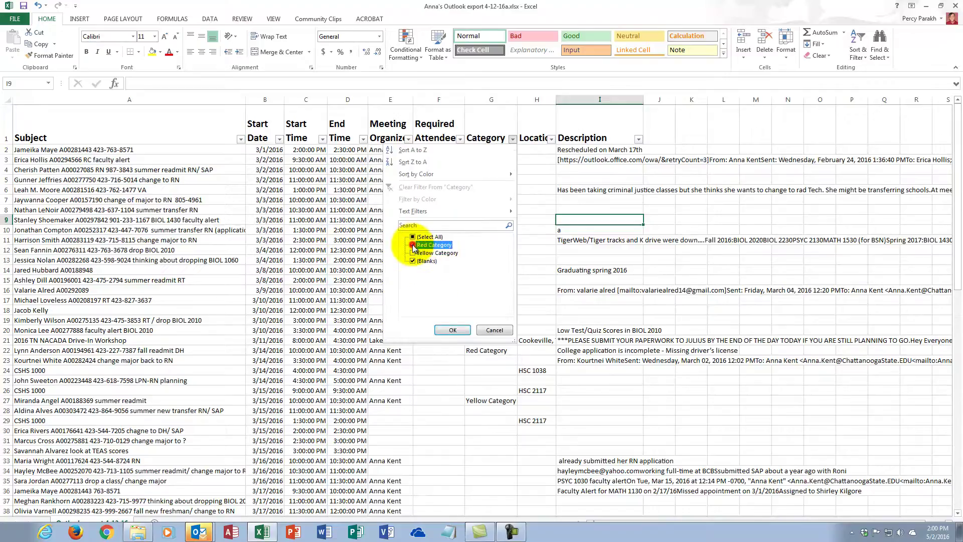
left_click(412, 261)
left_click(413, 253)
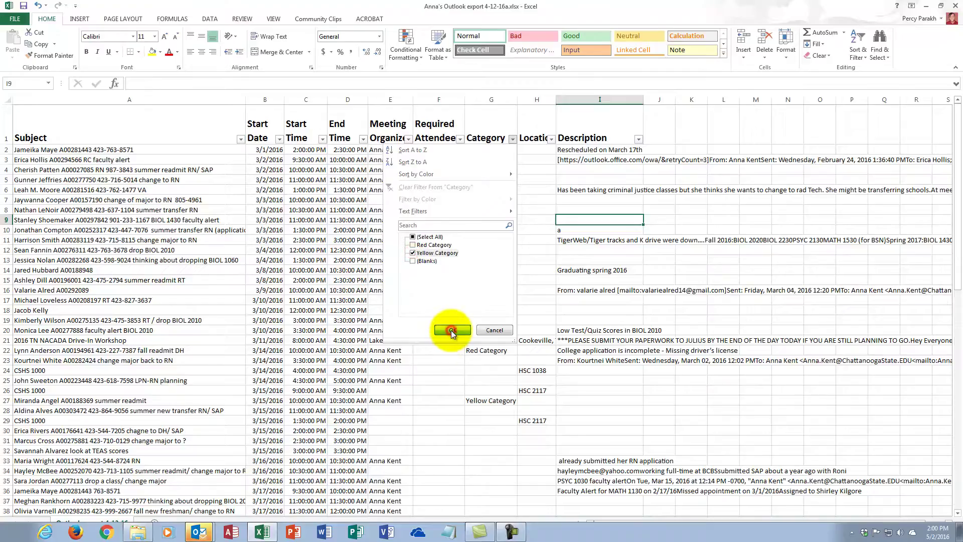
left_click(450, 331)
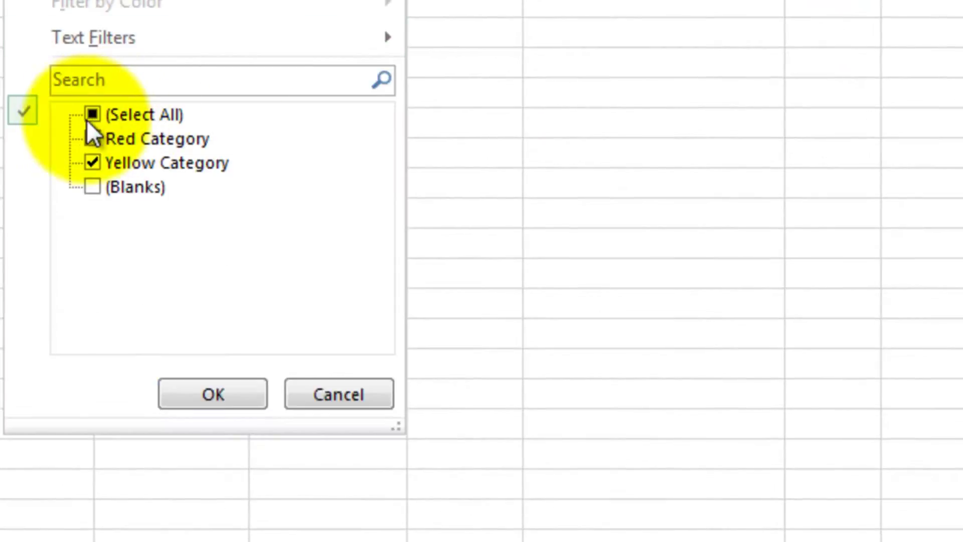
left_click(92, 115)
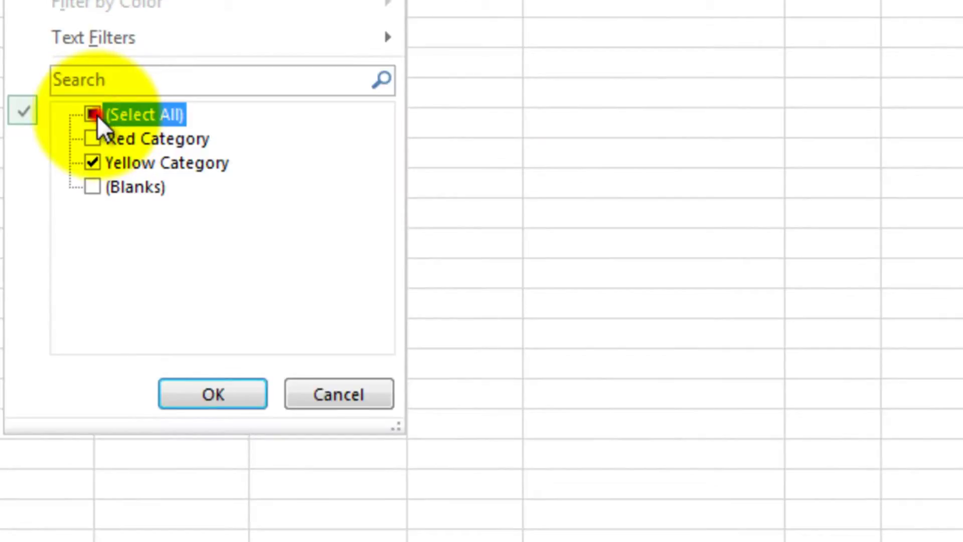
left_click(215, 399)
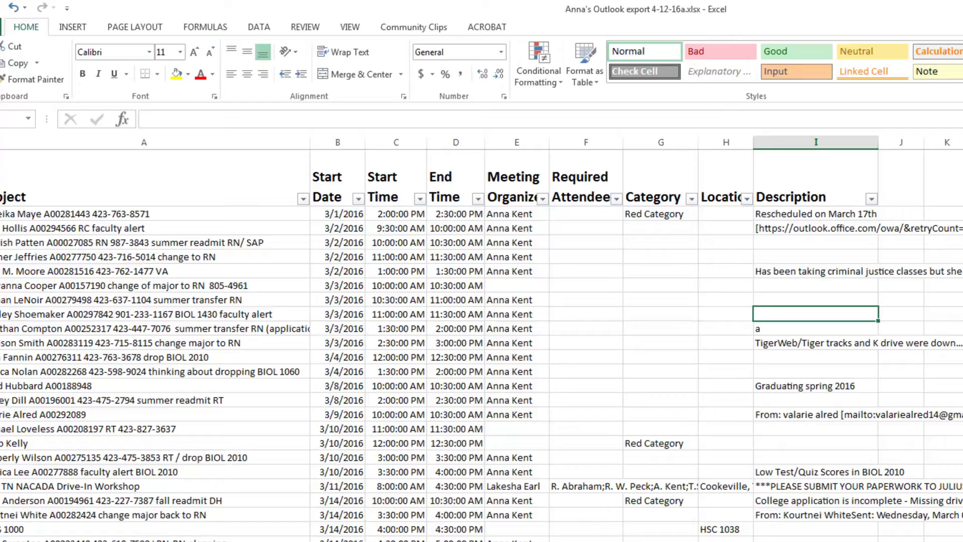
Close the workbook, answering the save prompt so Excel exits to the Outlook Exp folder
key("ctrl+w")
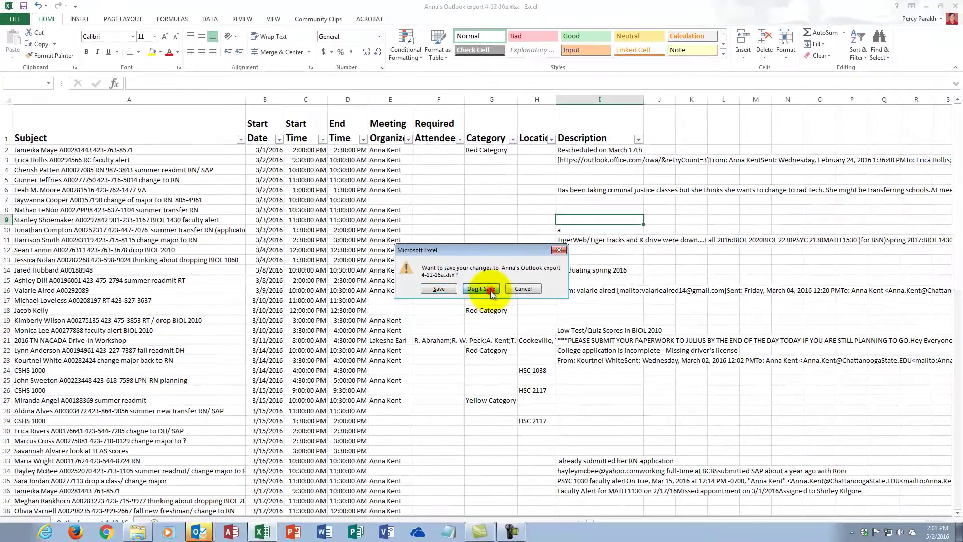
left_click(481, 289)
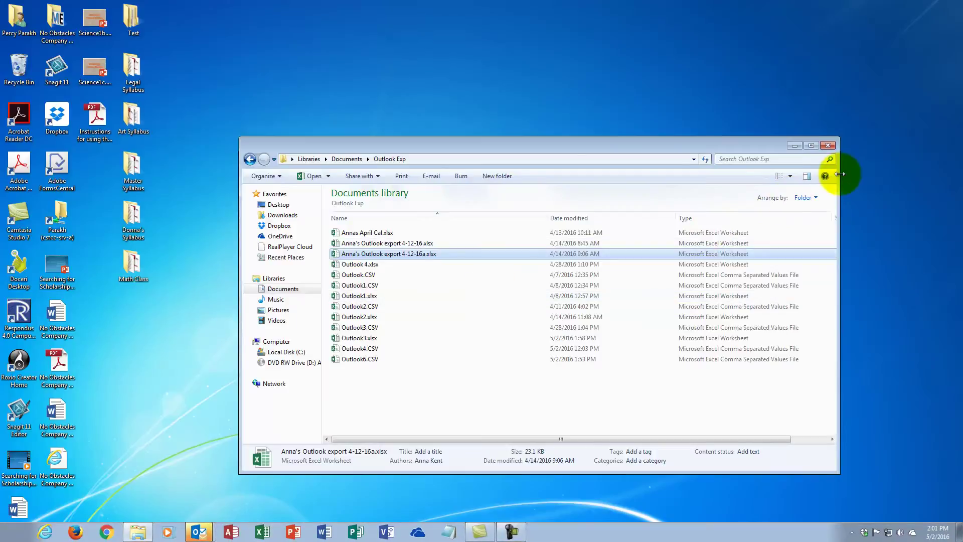